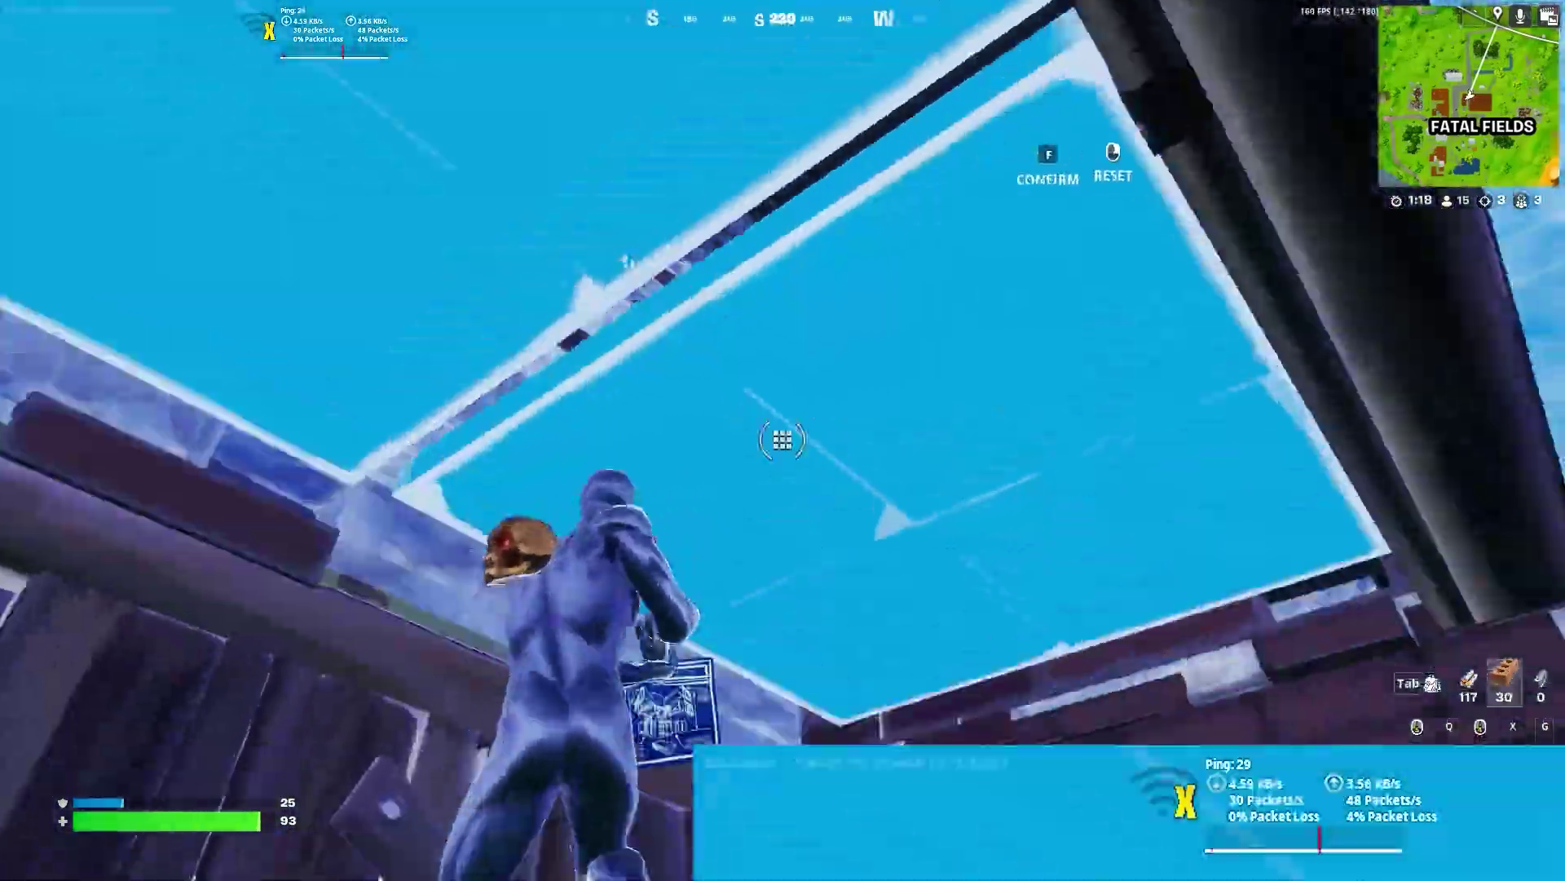
Step: Build and edit brick walls around the player during the Fatal Fields fight
key(f)
click(783, 440)
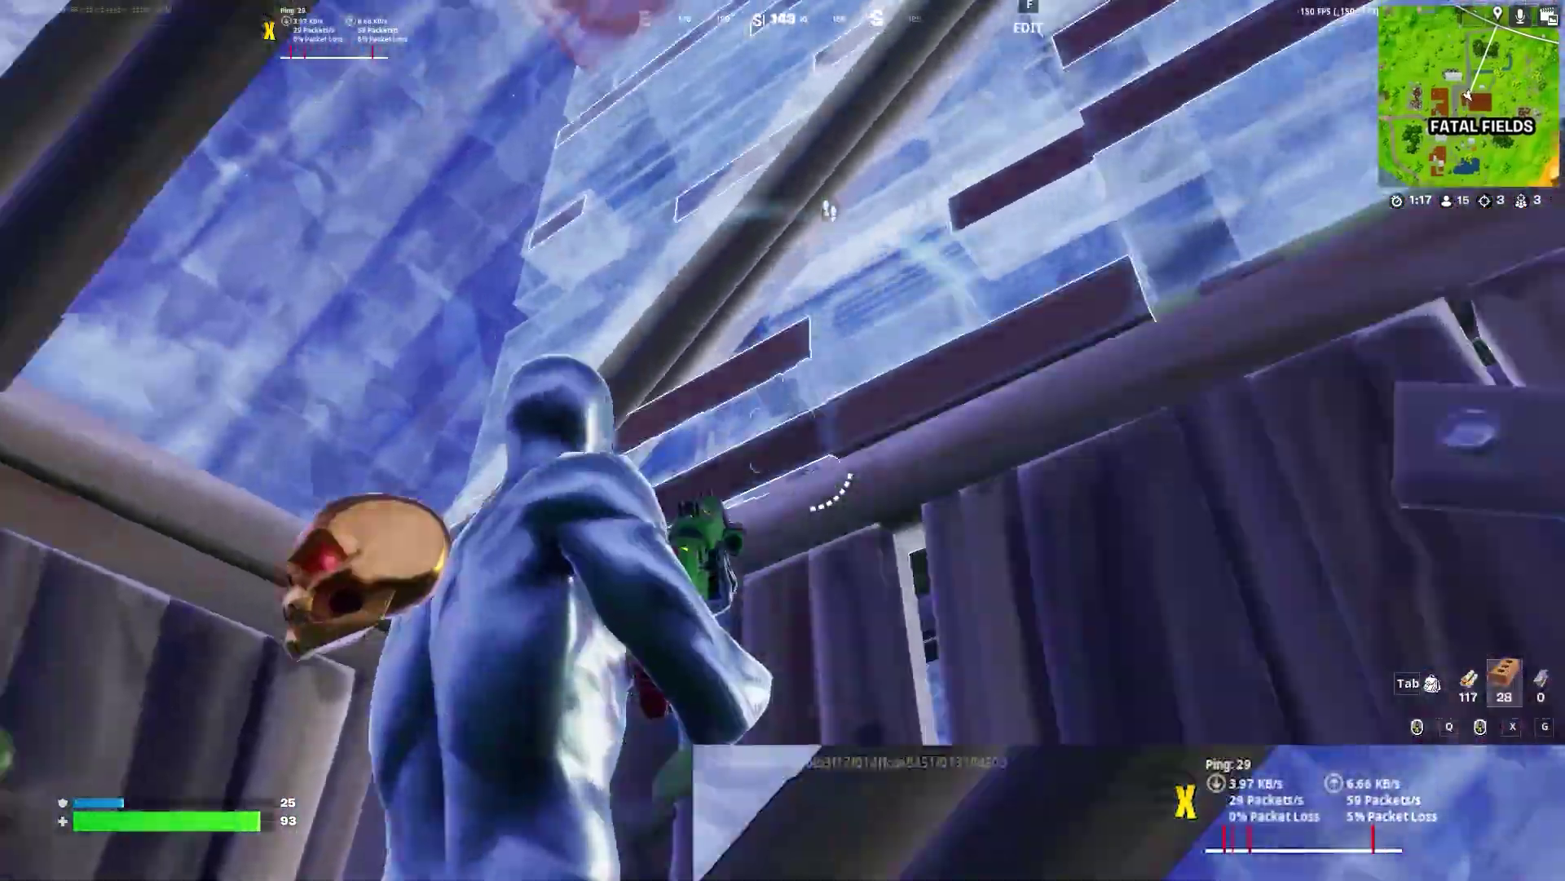
key(f)
key(f)
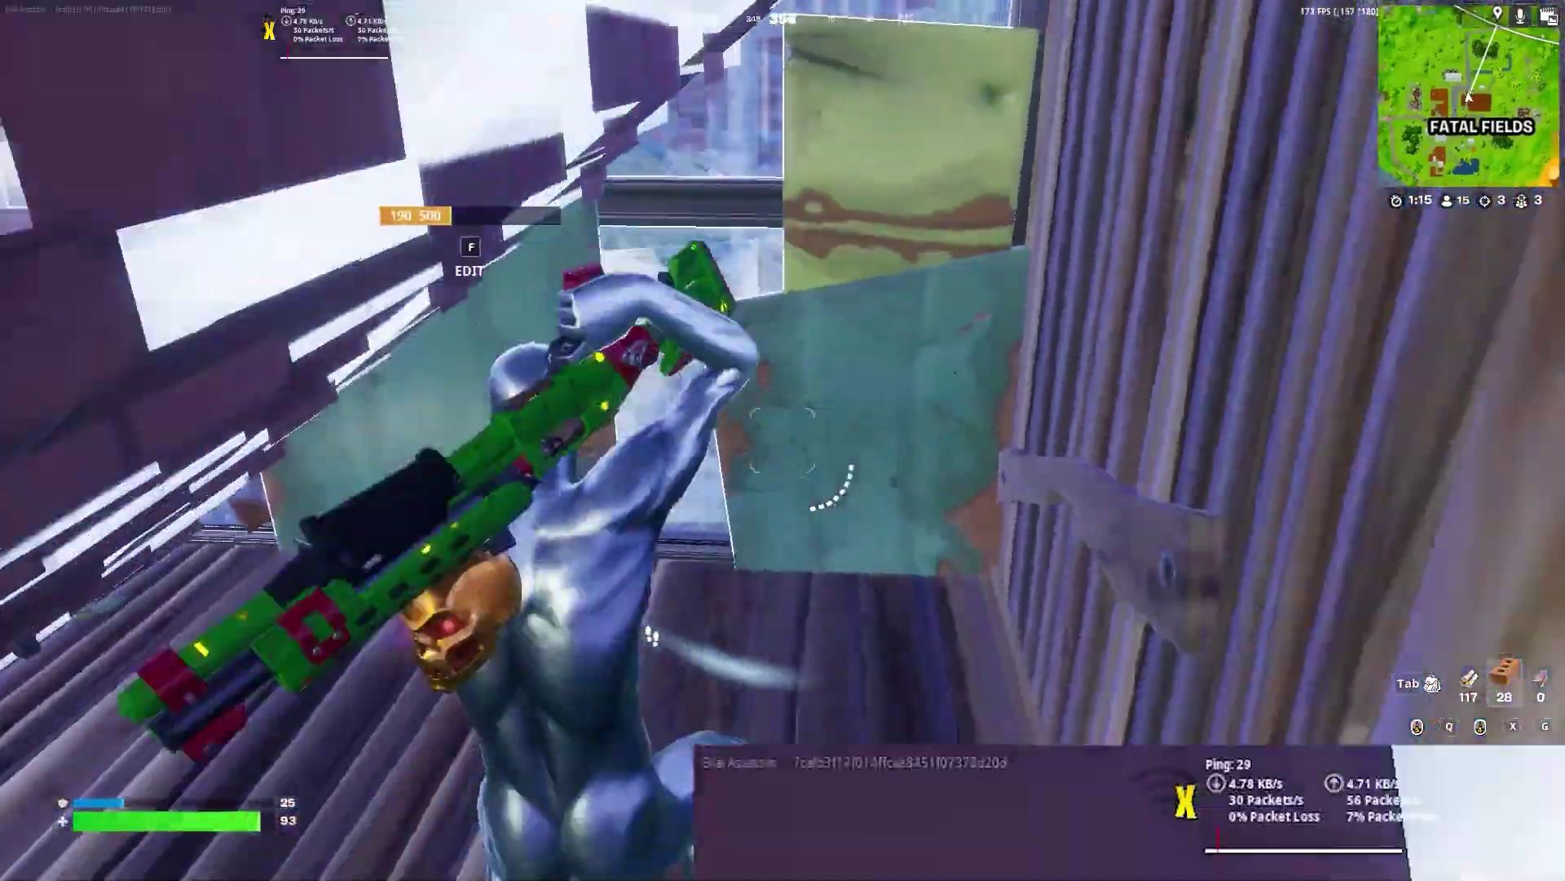
key(f)
key(f)
click(783, 440)
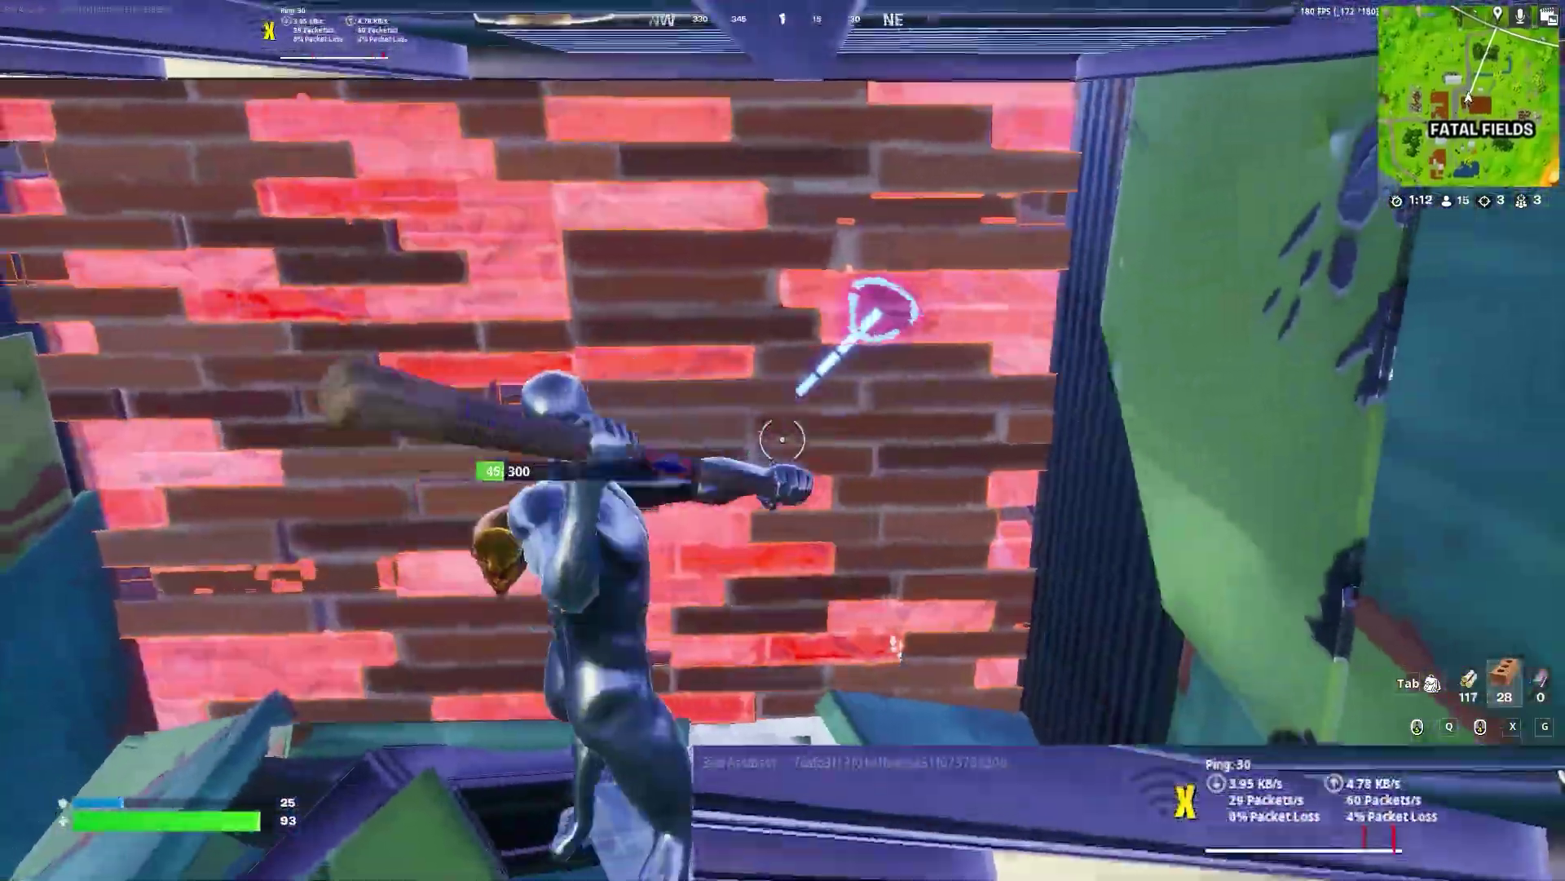
click(783, 441)
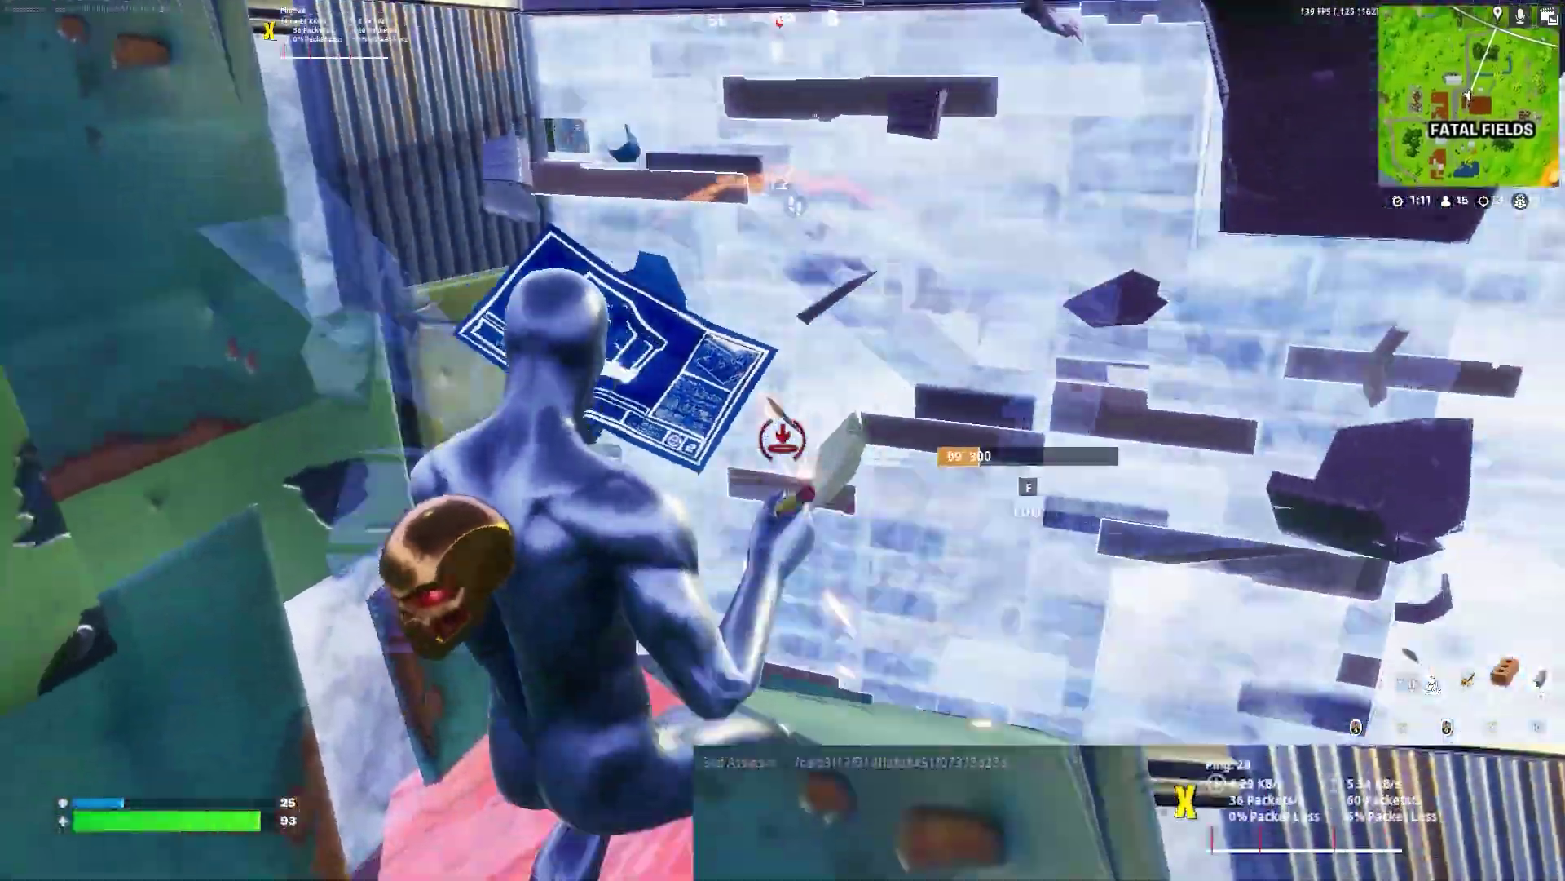
click(782, 441)
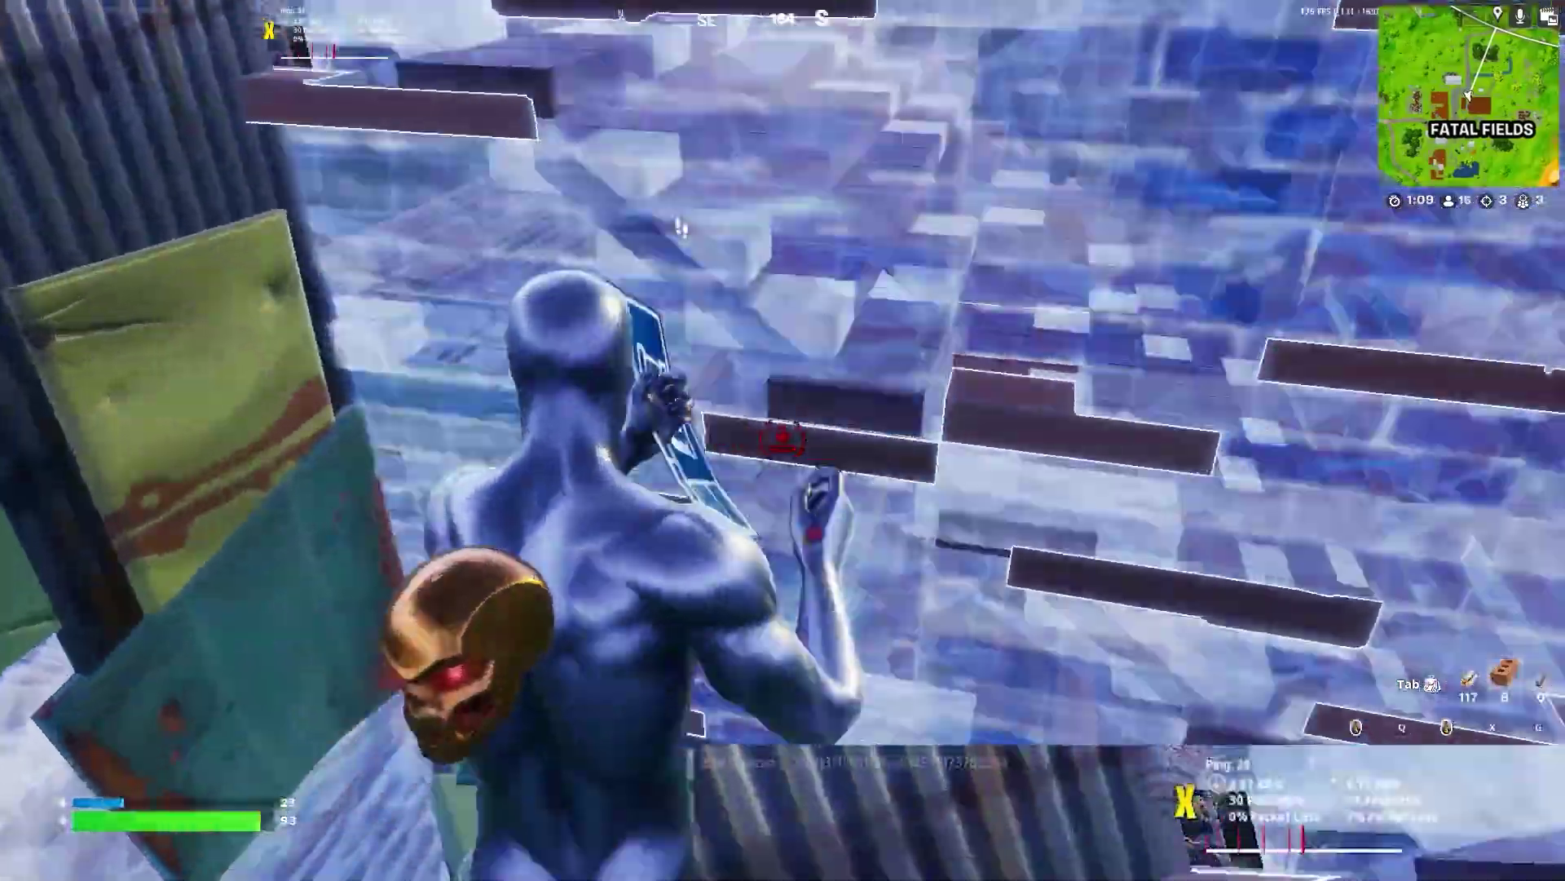
Step: Edit the player-built wall, shotgun the opponent, and pick up their dropped materials
key(f)
key(f)
key(f)
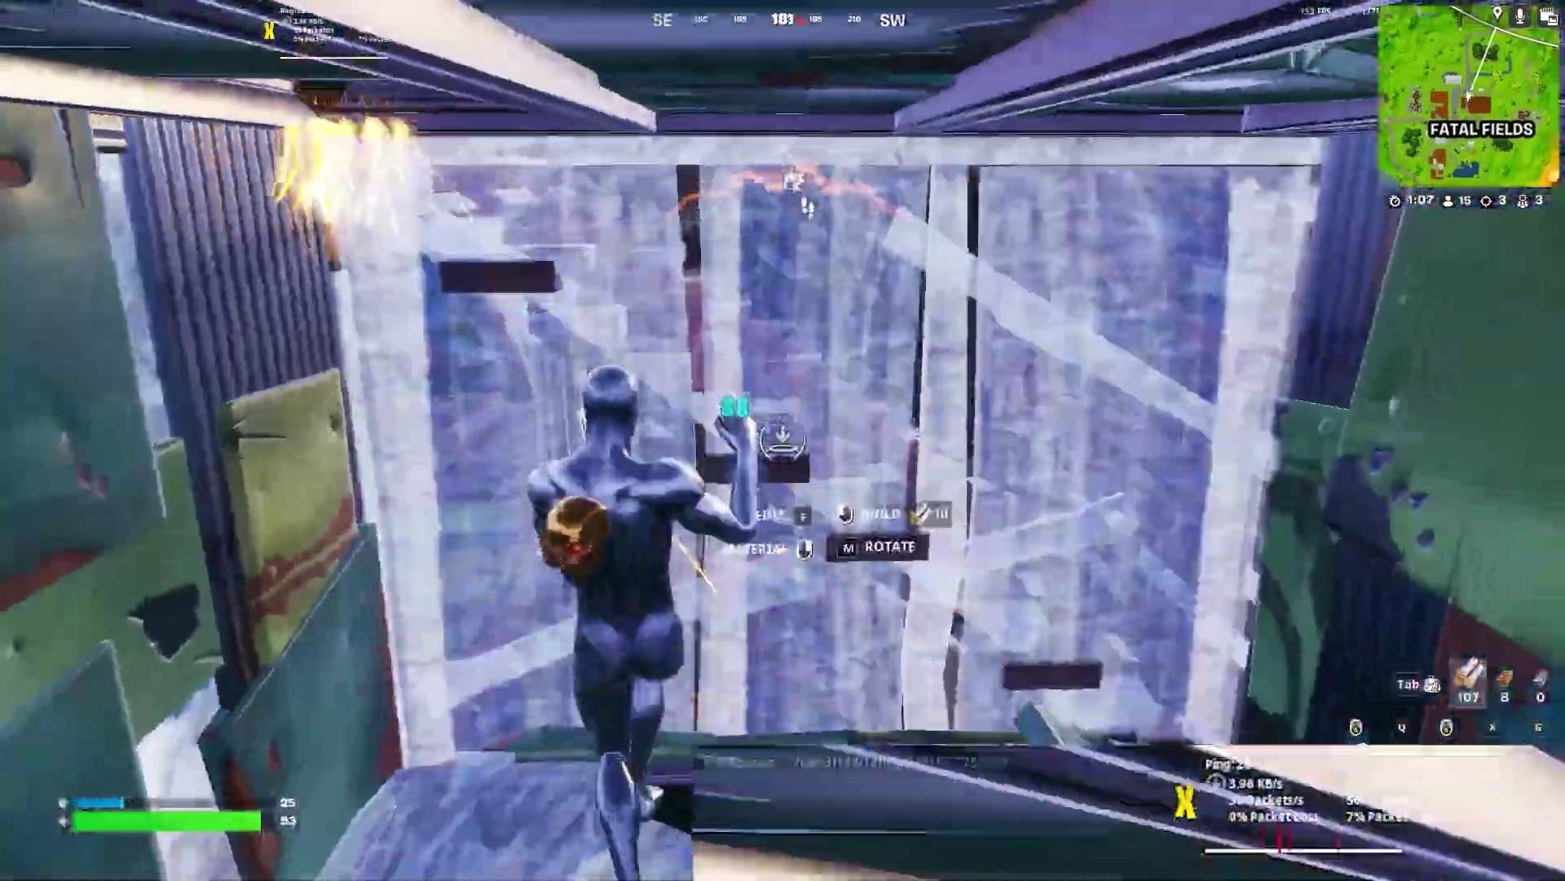
key(f)
click(783, 440)
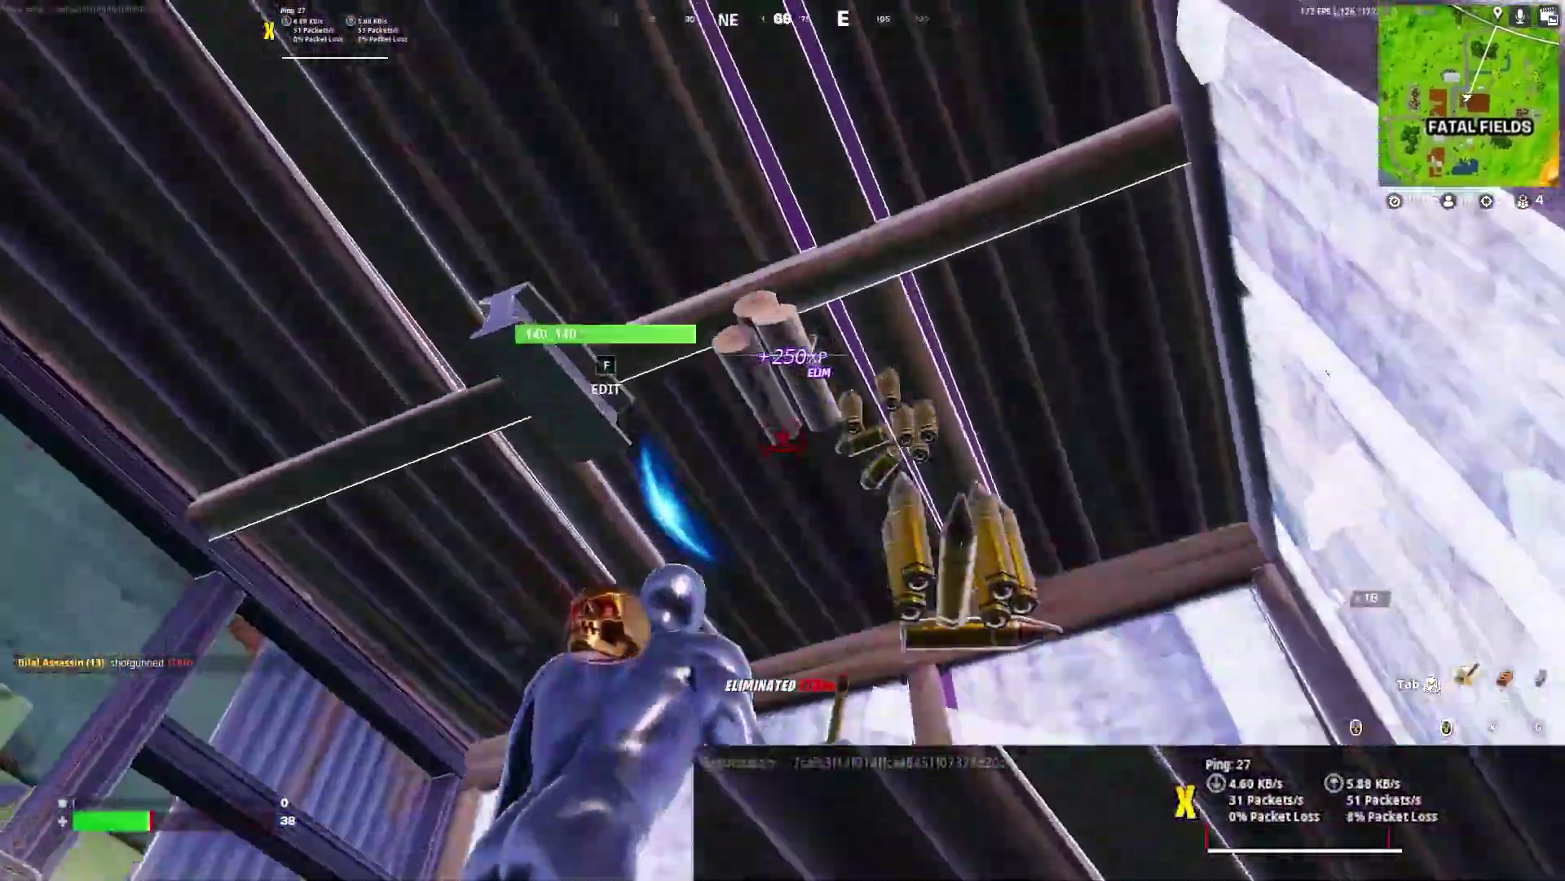
key(w)
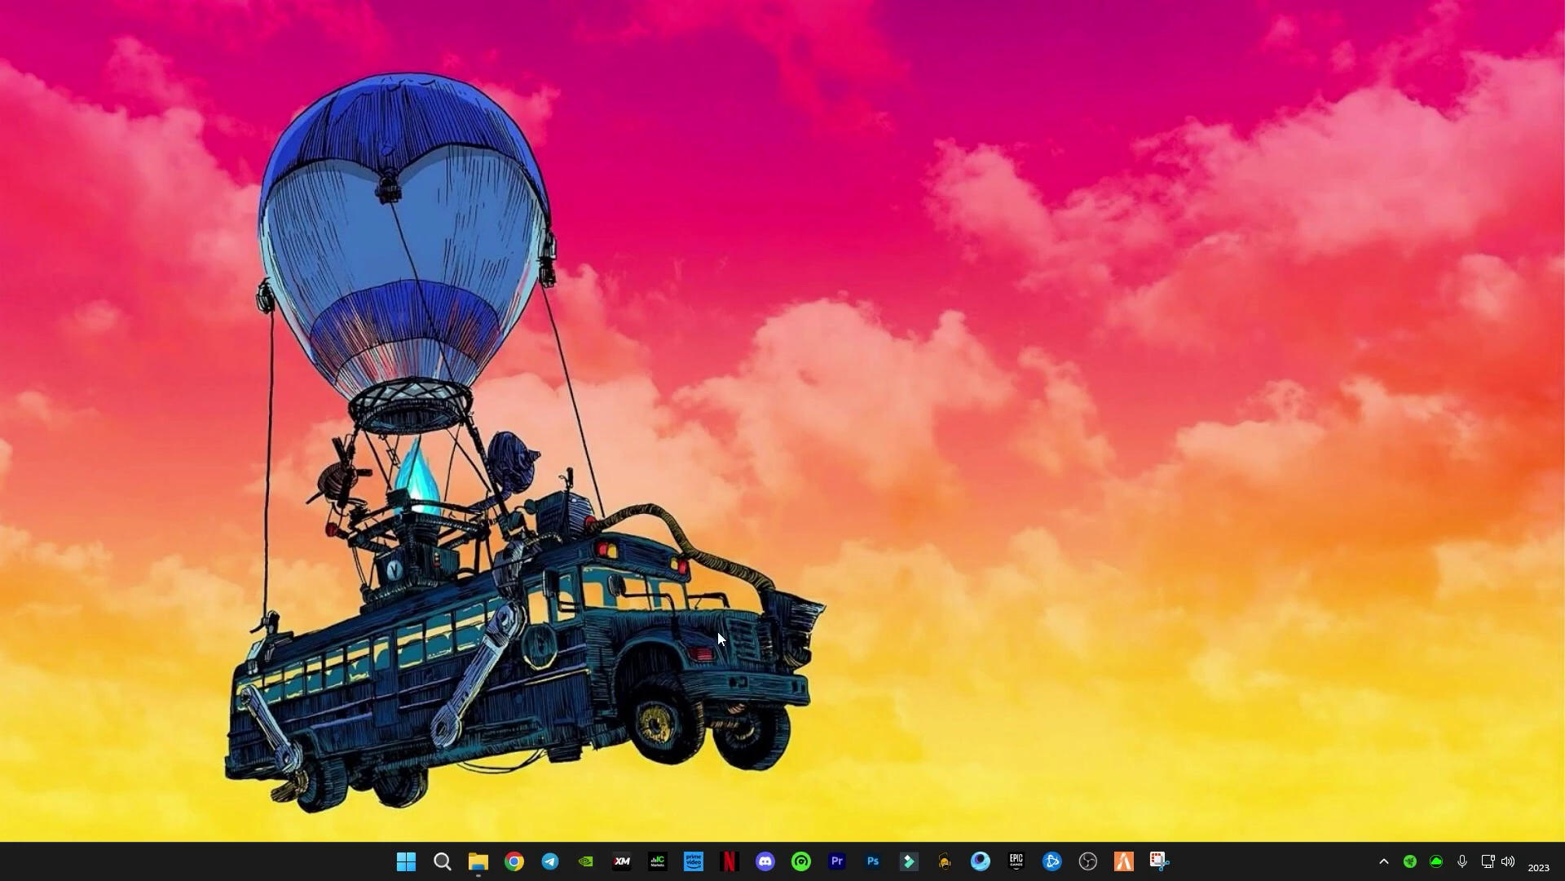
Step: Launch the Run app by searching 'run' from the taskbar
right_click(406, 861)
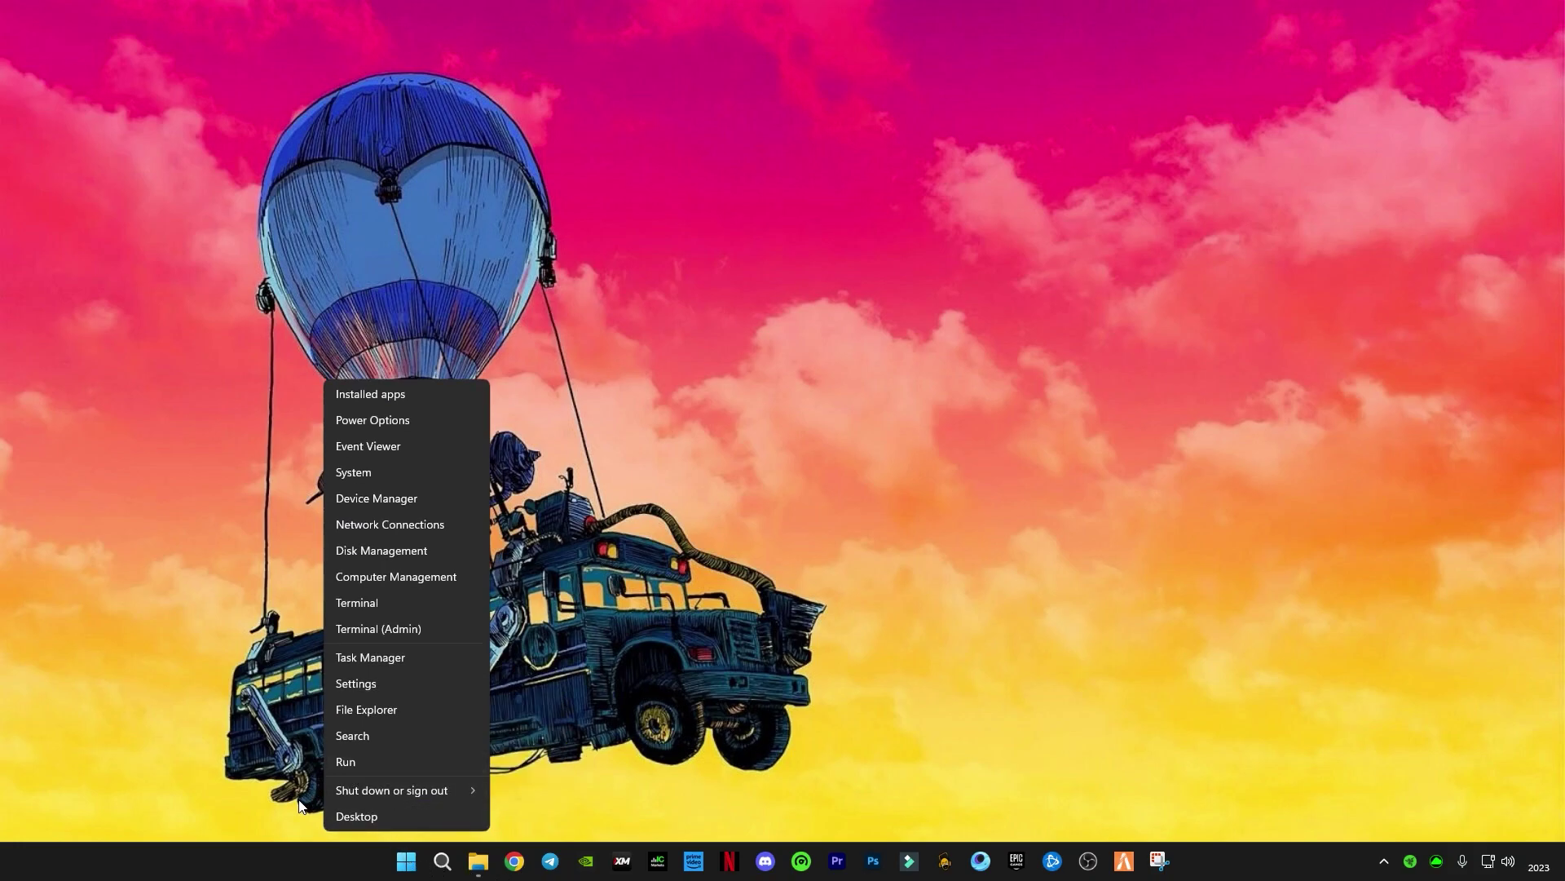
click(443, 861)
click(443, 861)
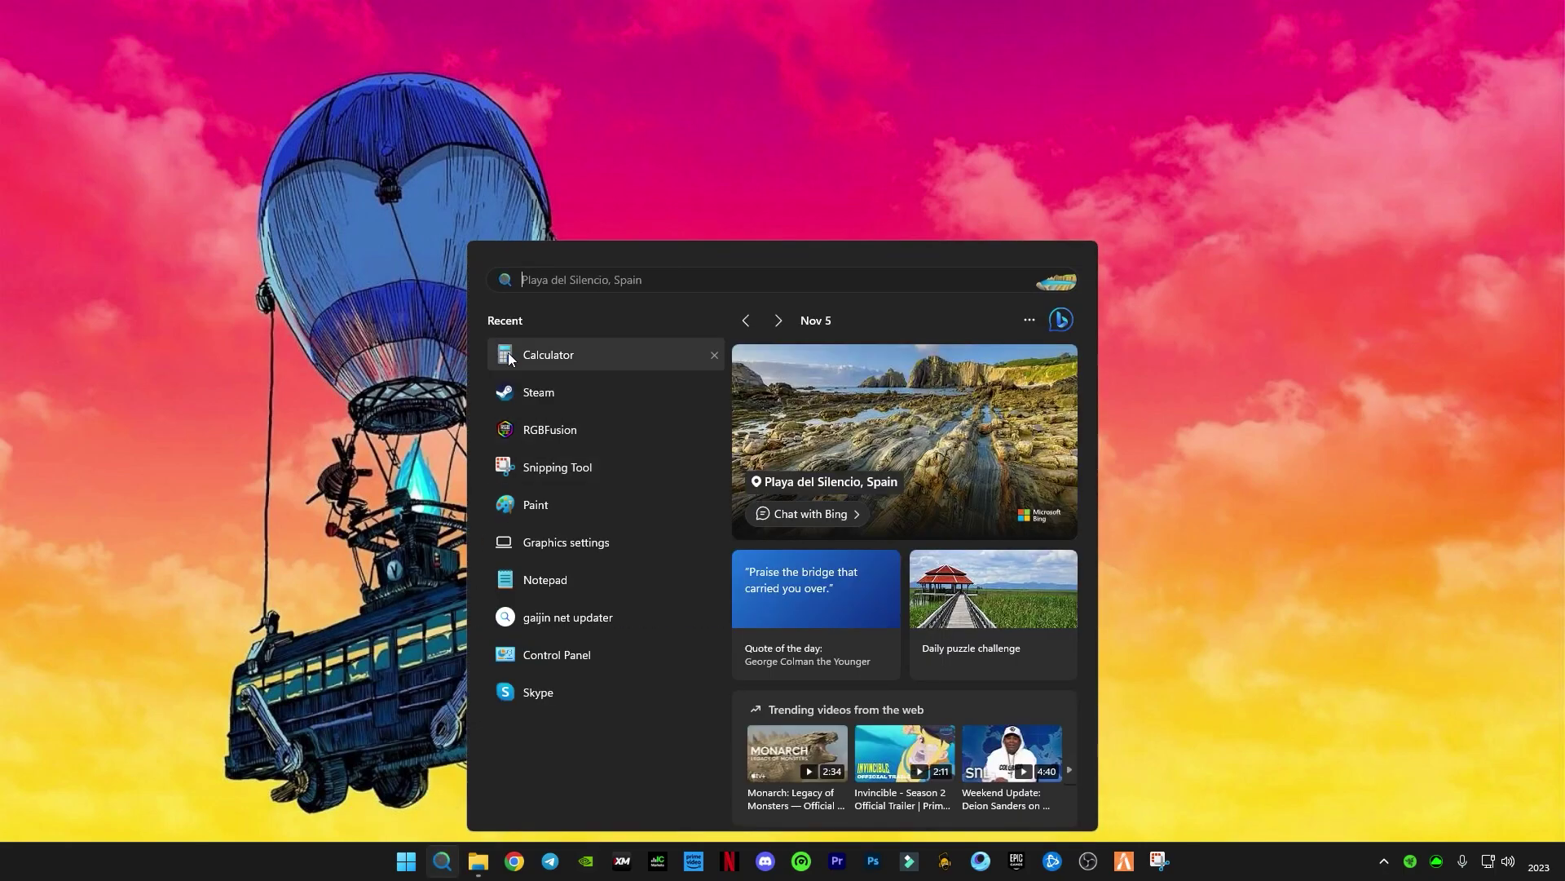
text(run)
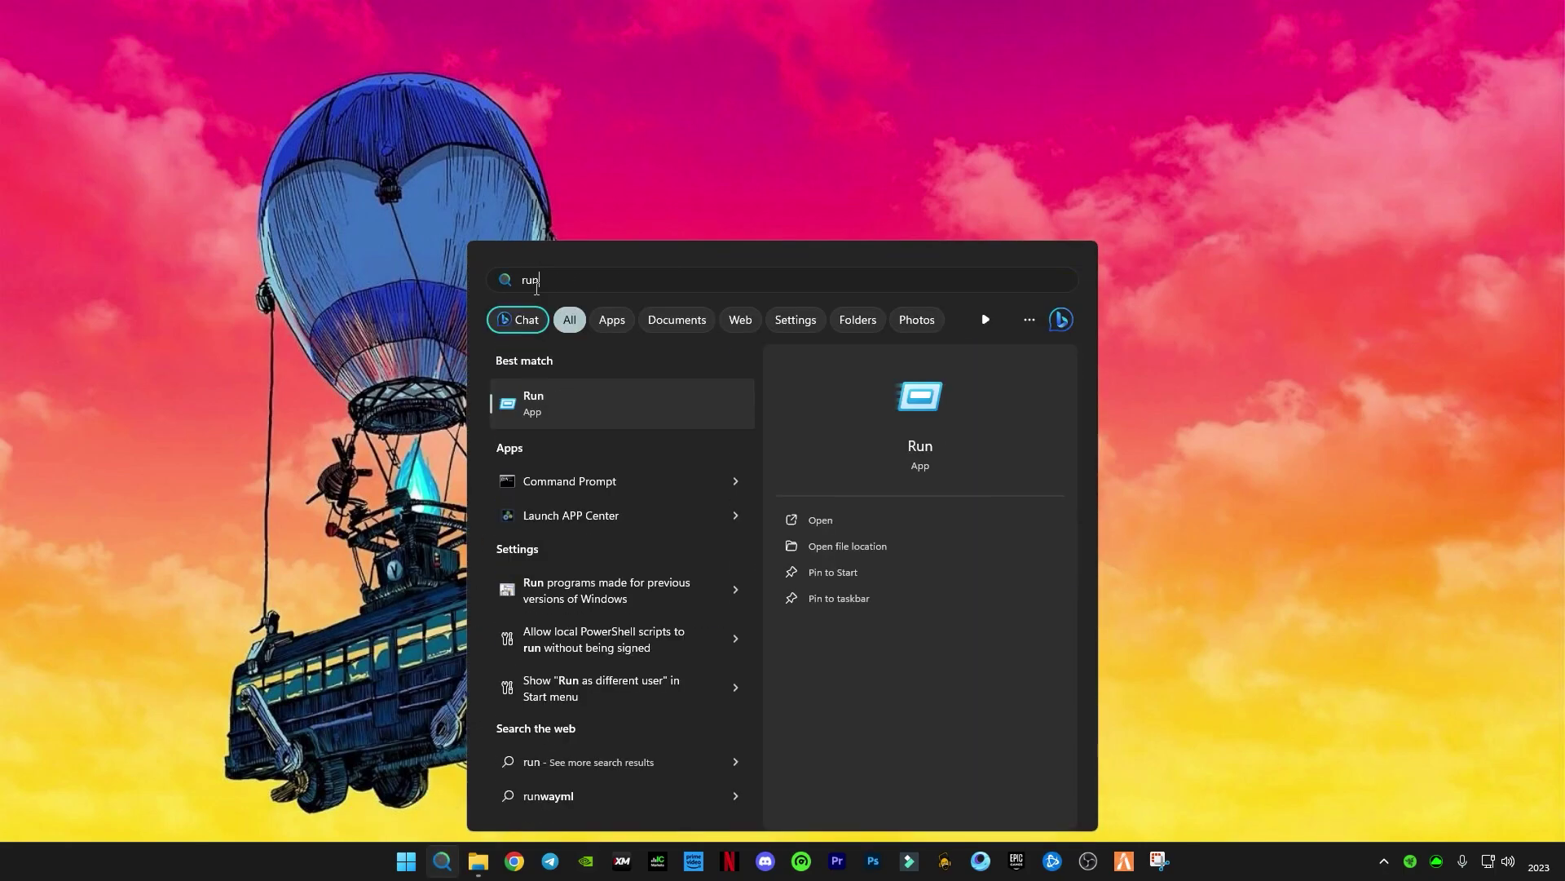
click(544, 401)
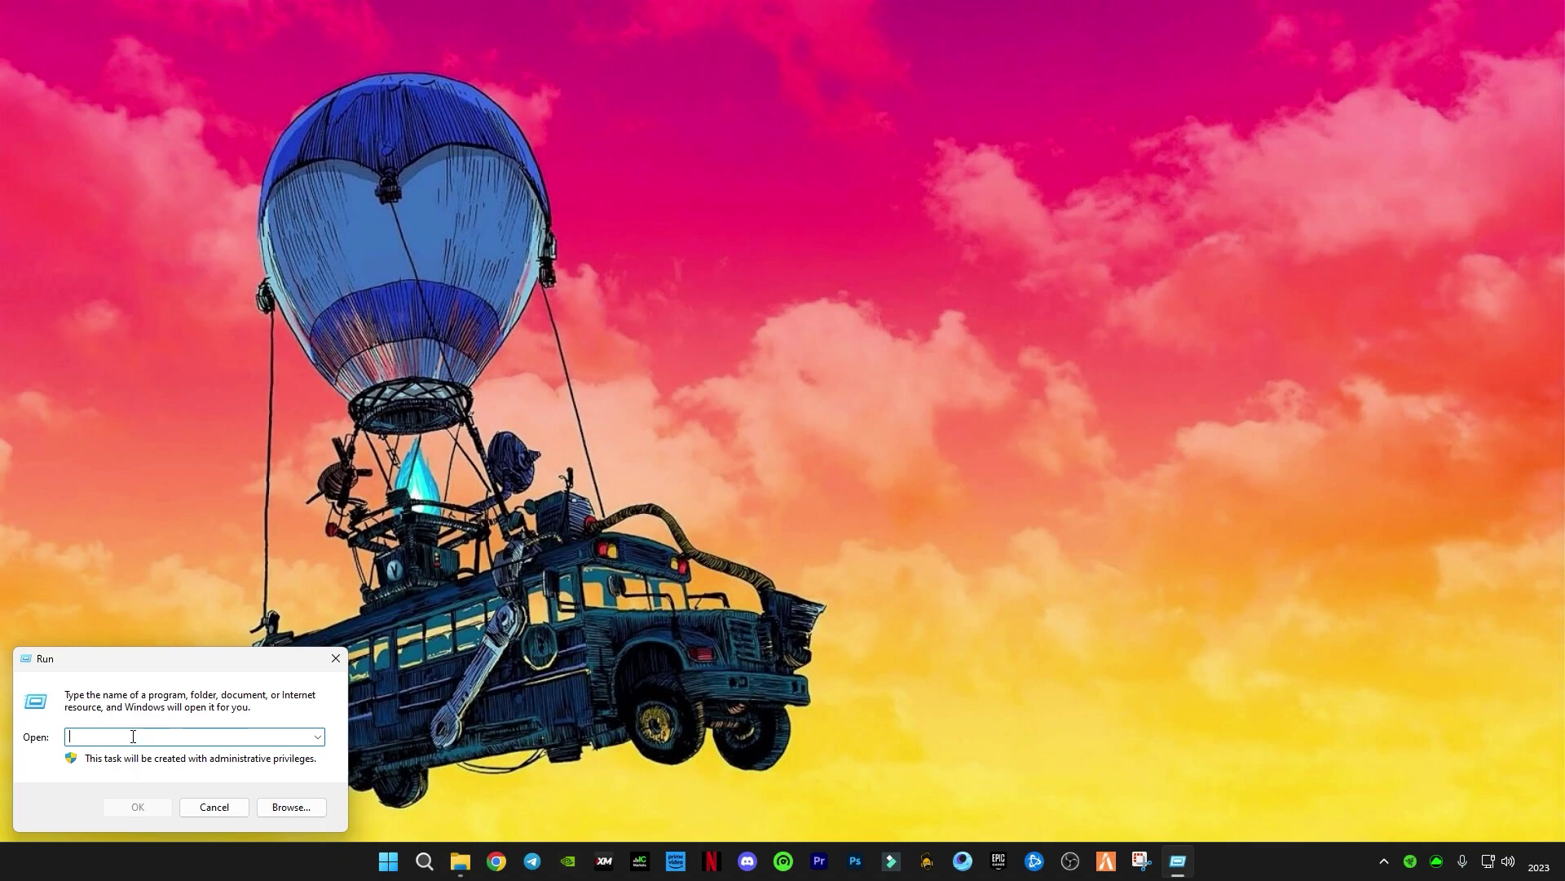
Step: Open C:\Windows\Temp via Run with 'temp', review its adobegc.log, then close it
text(temp)
key(Return)
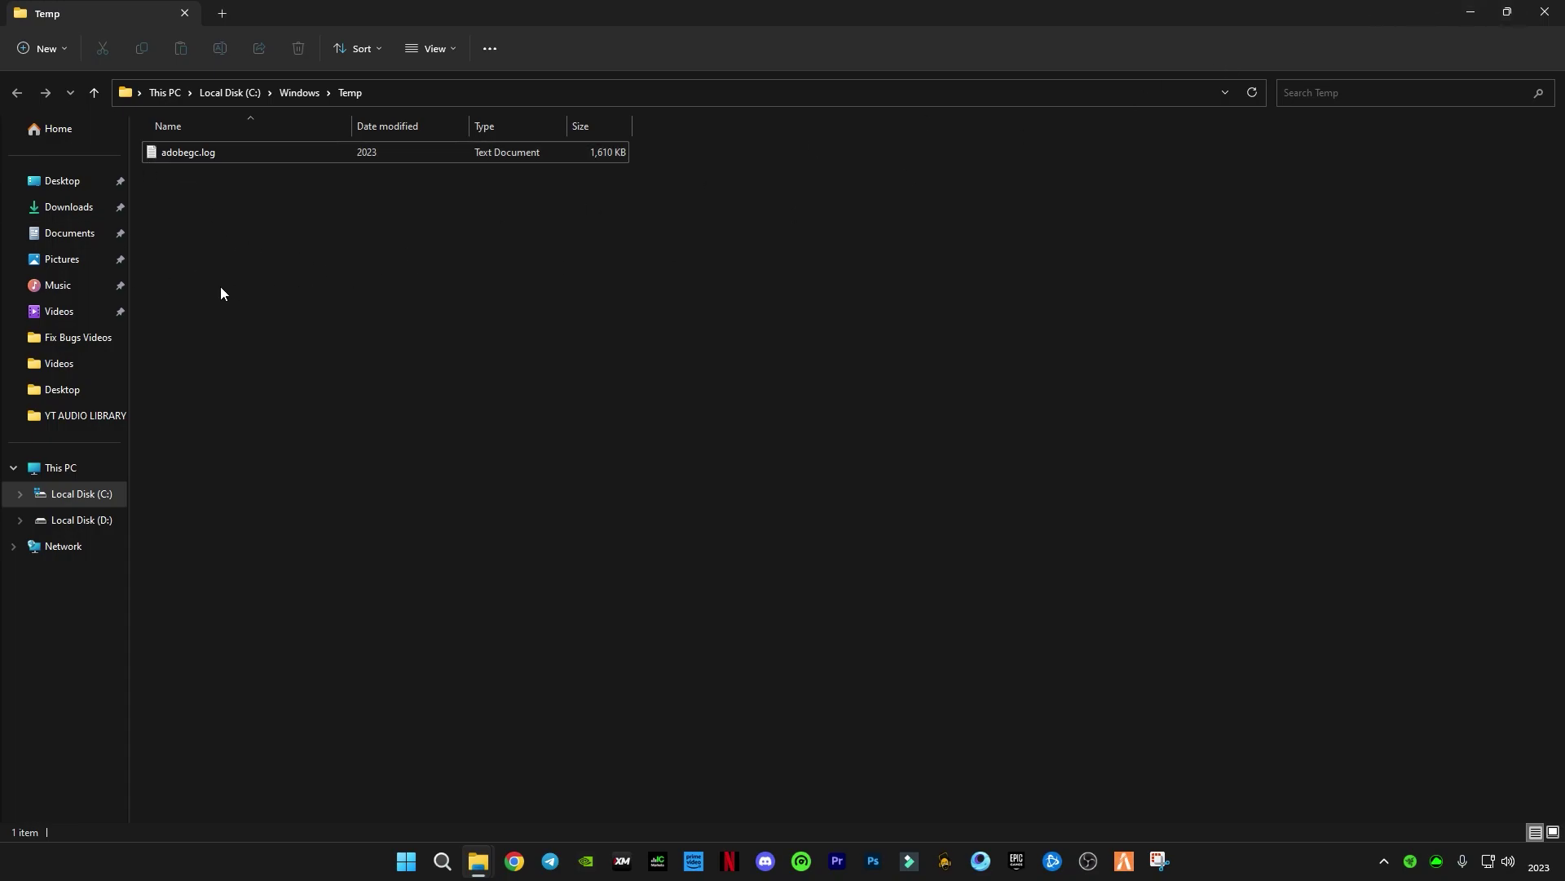
click(1545, 11)
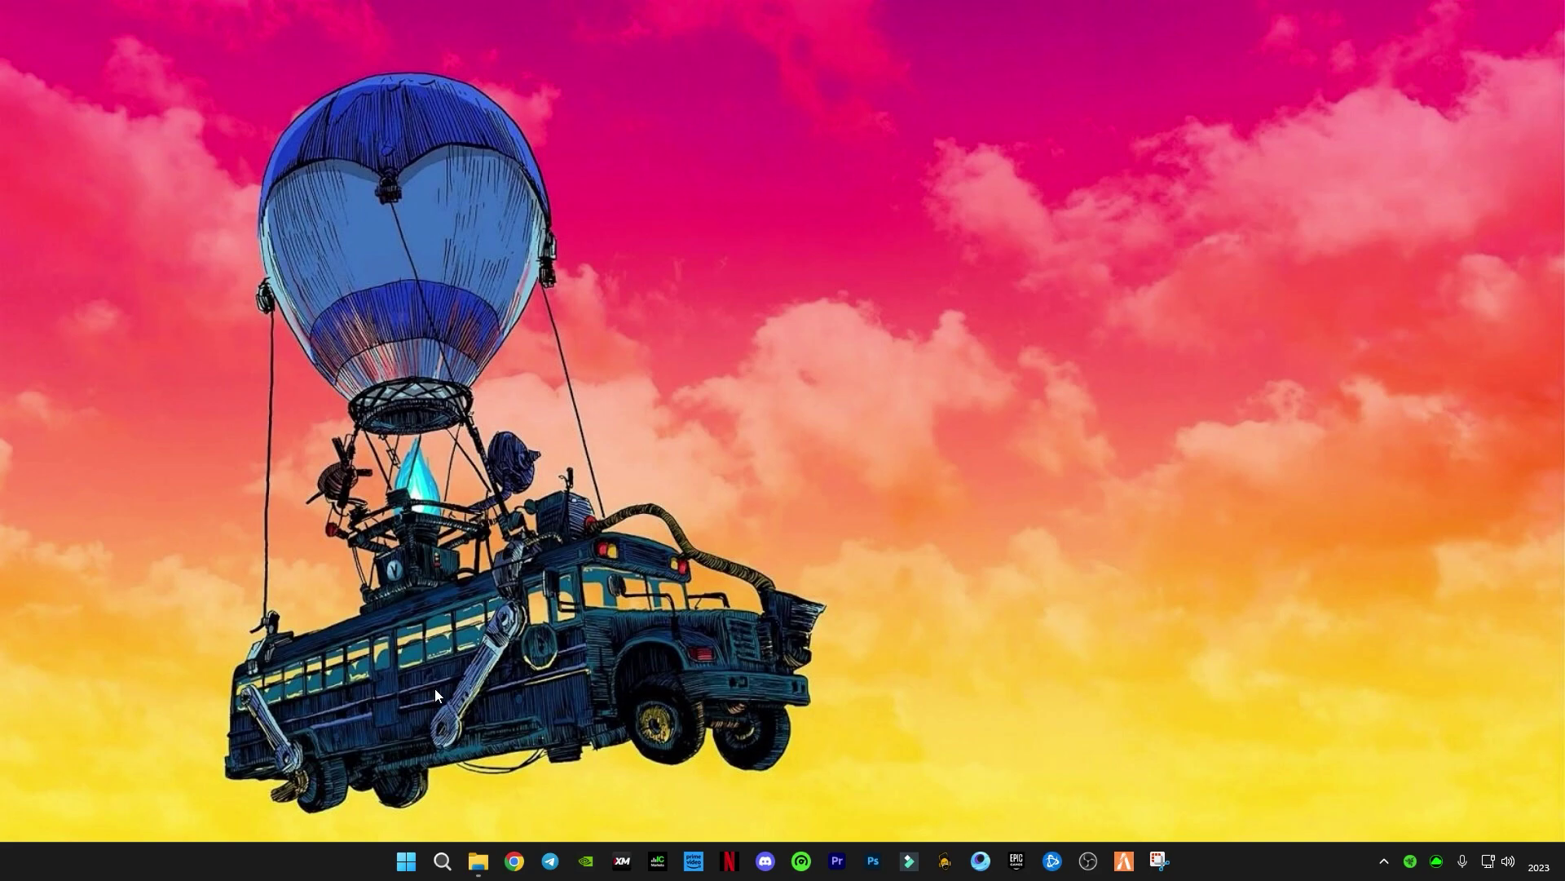
Step: Open the user %temp% folder through the Run box
key(super+r)
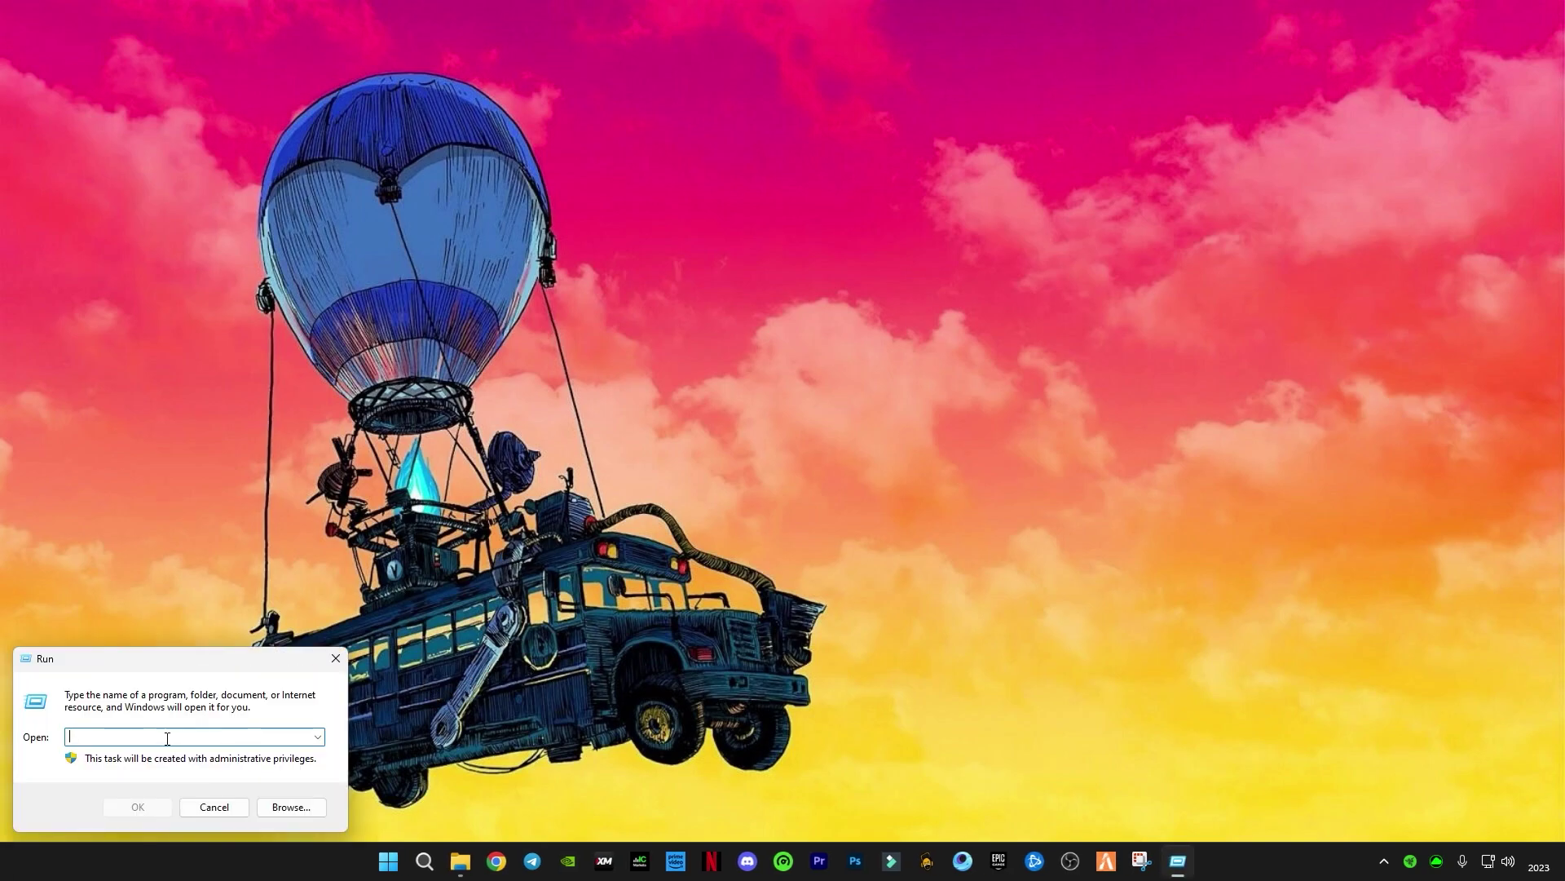
text(%temp%)
key(Return)
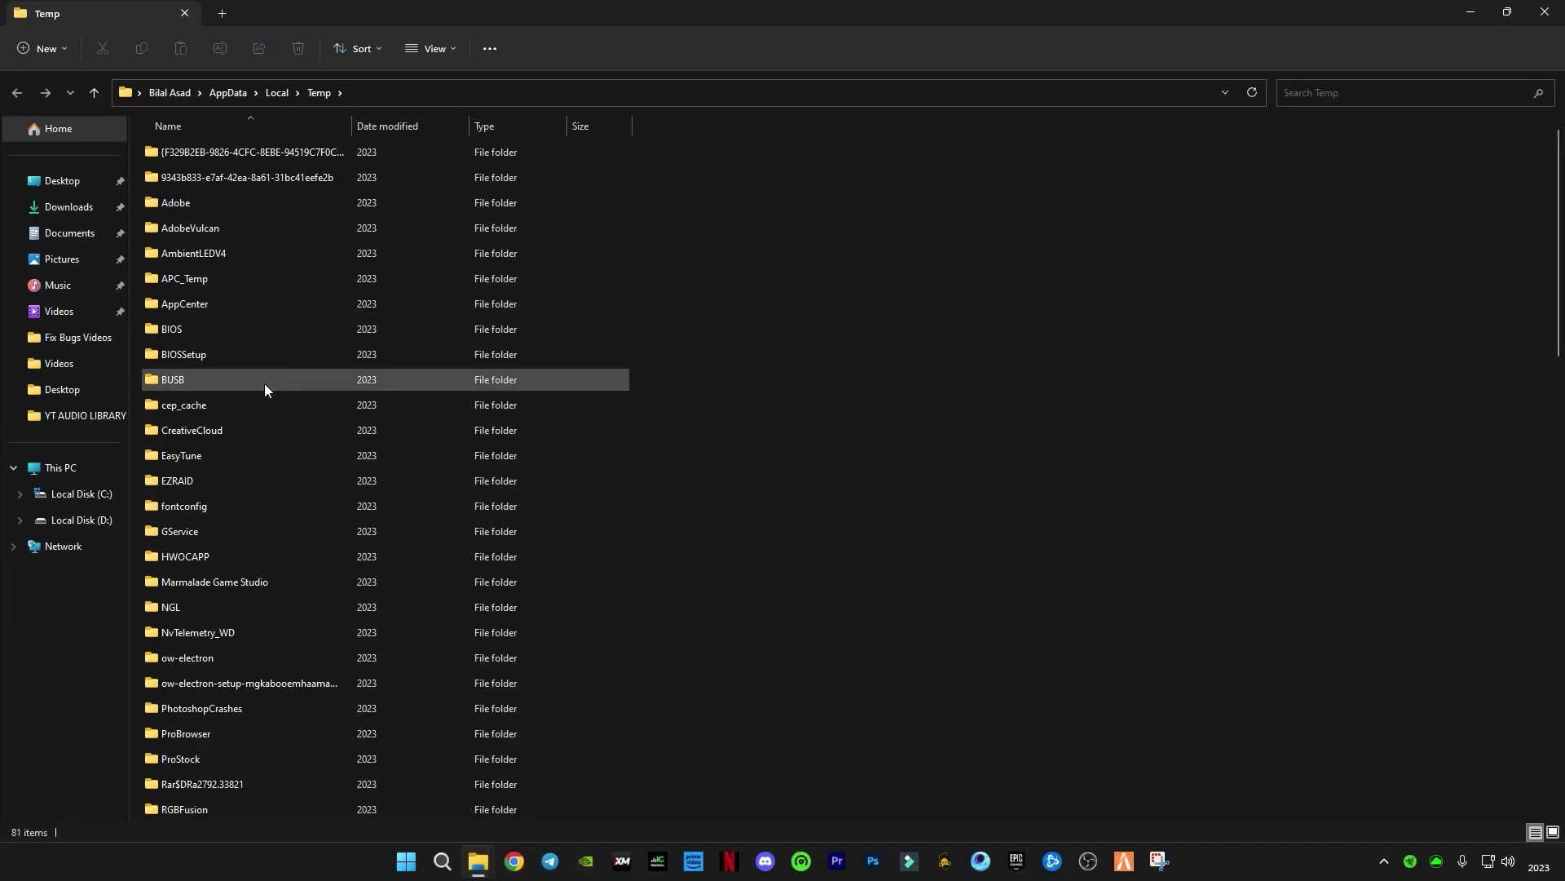
Step: Delete all items in %temp%, skipping every in-use file, then close the window
key(ctrl+a)
key(Delete)
key(Return)
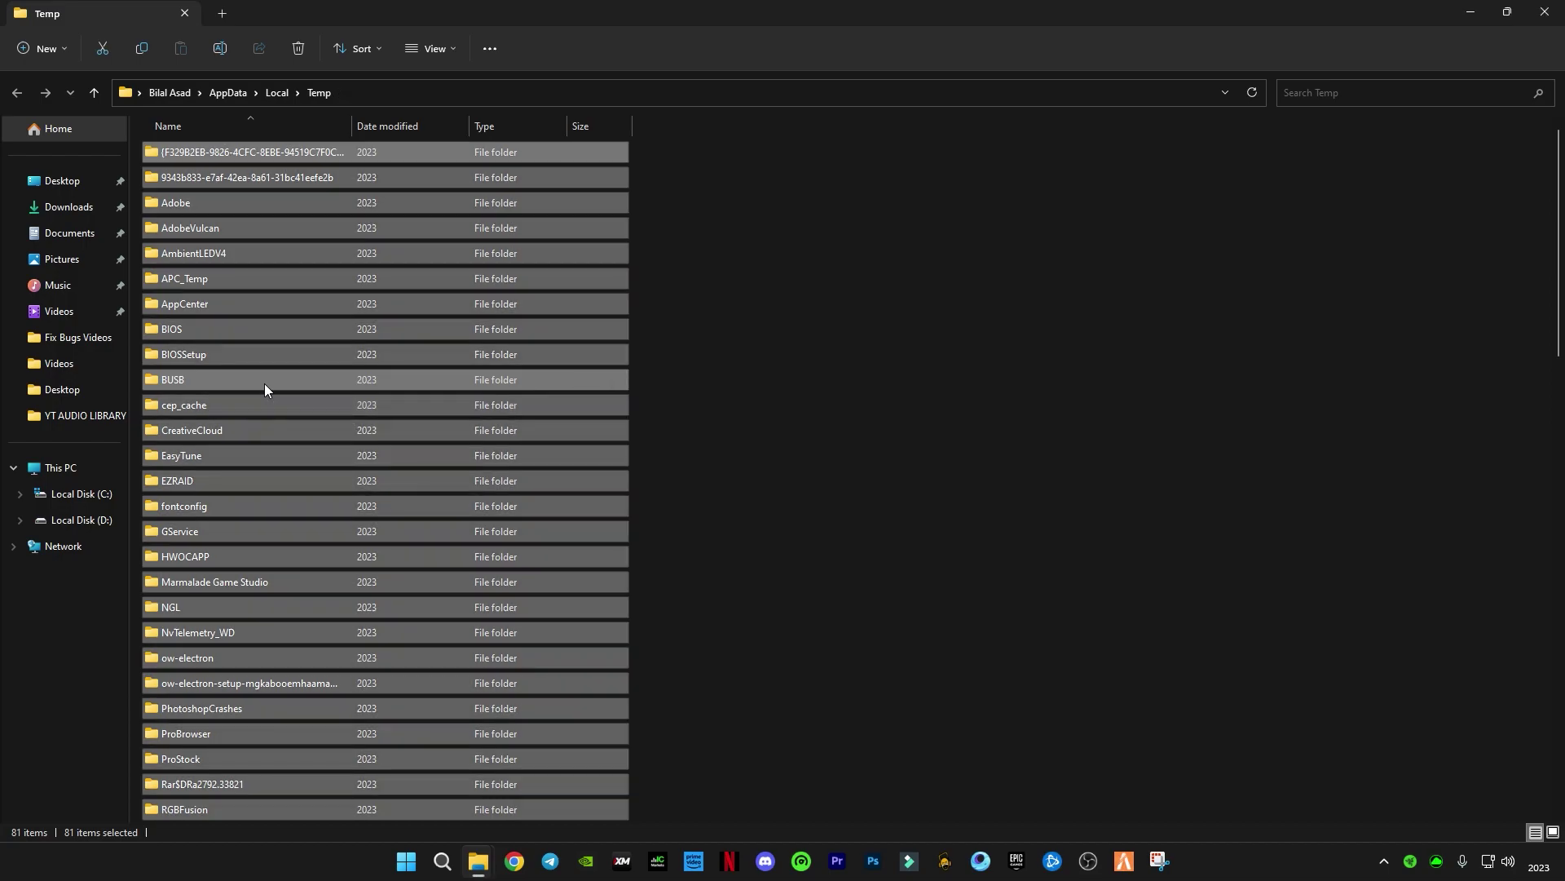
click(627, 362)
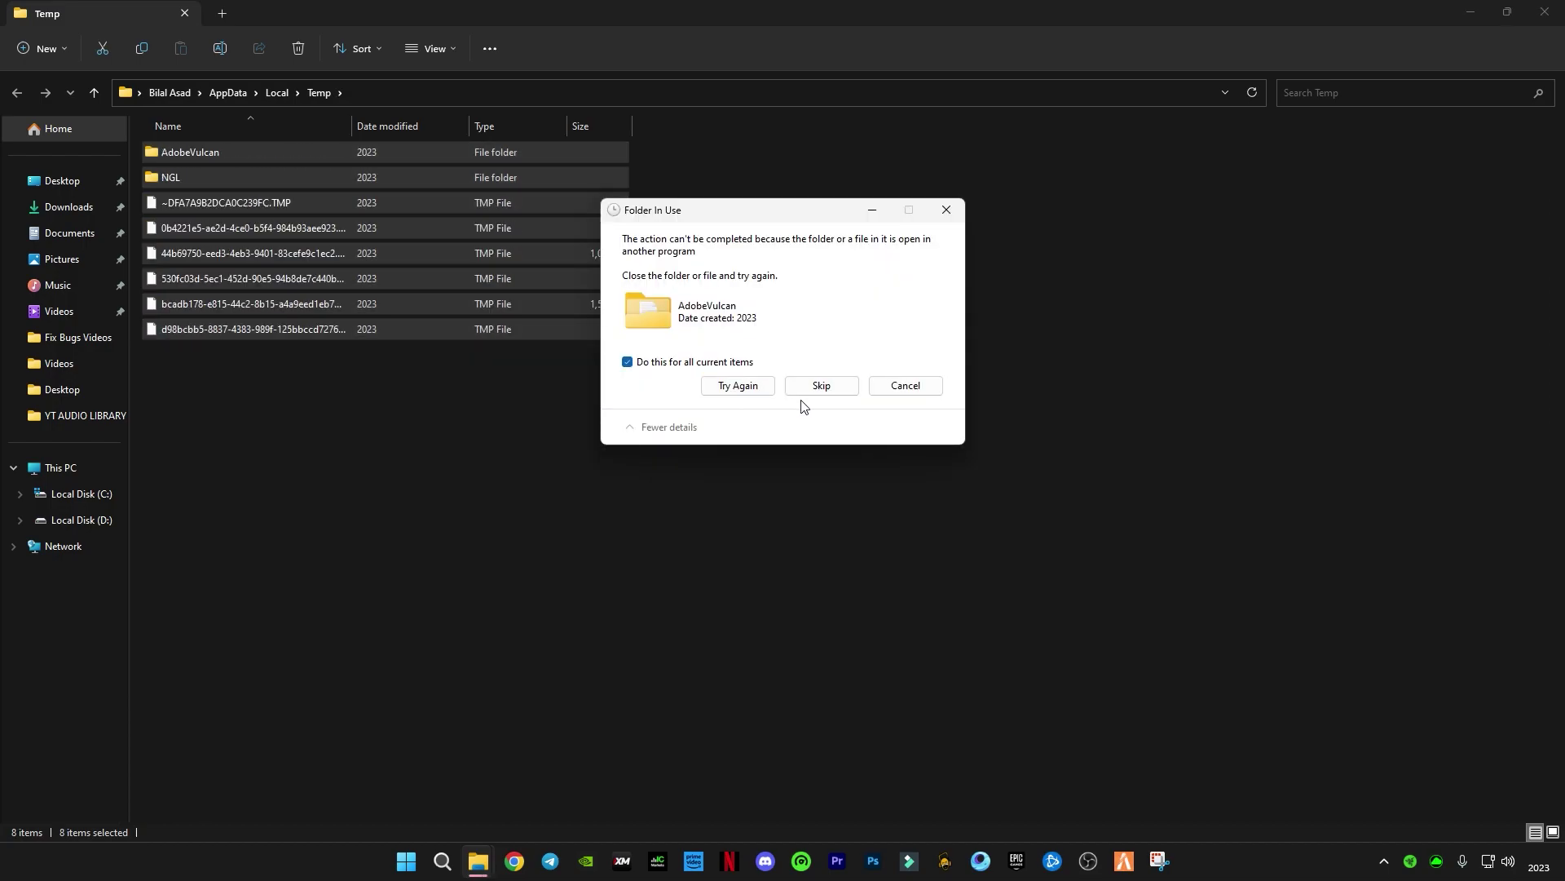
click(805, 390)
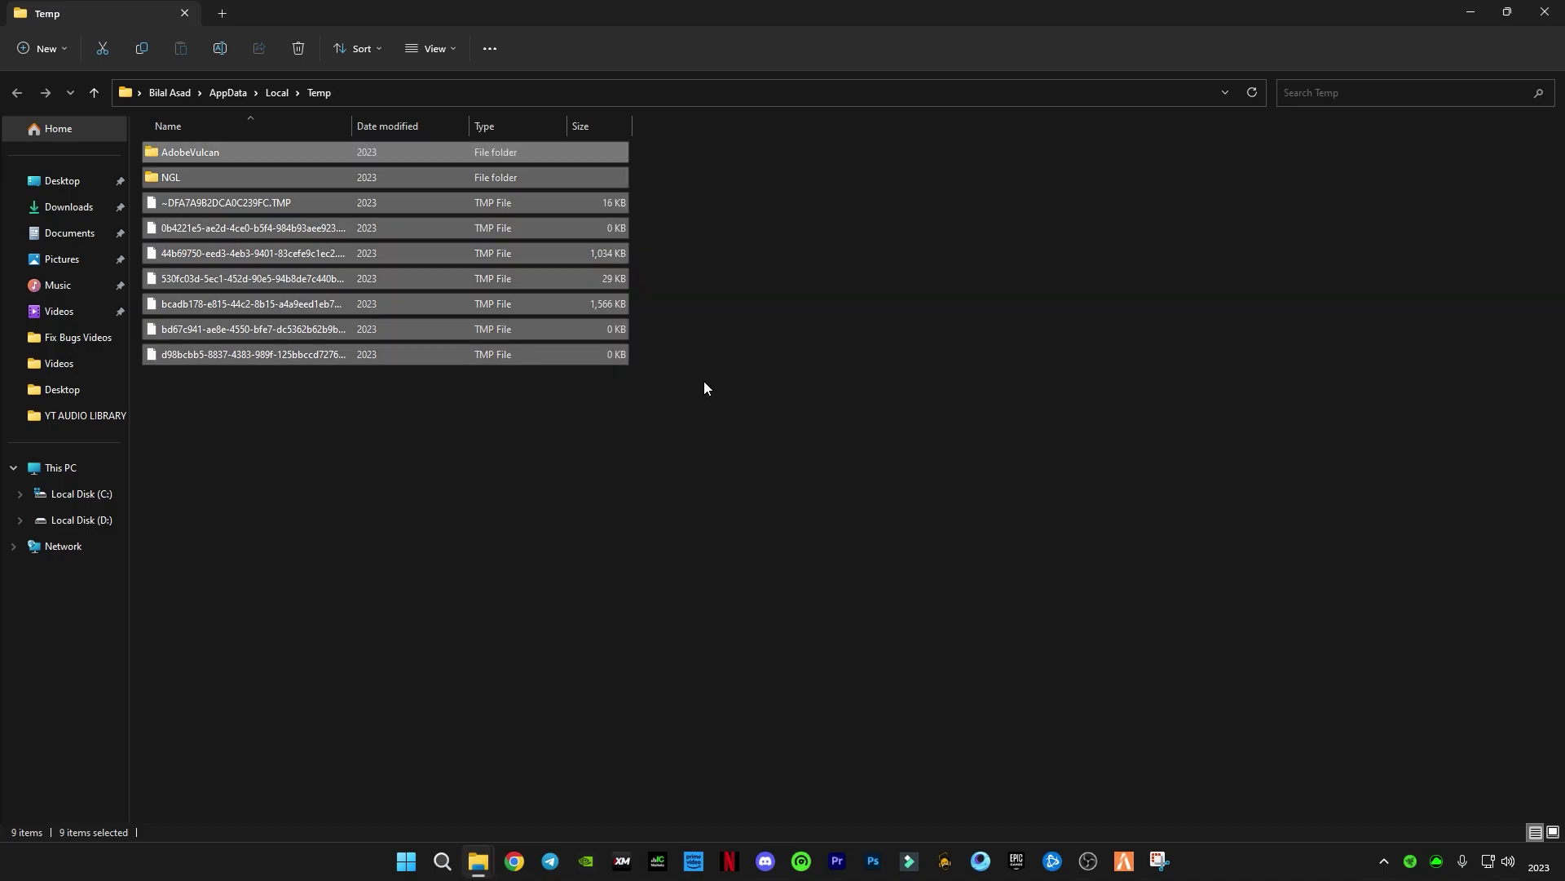
click(1545, 11)
Step: Open the Windows Prefetch folder by running 'prefetch'
key(super+r)
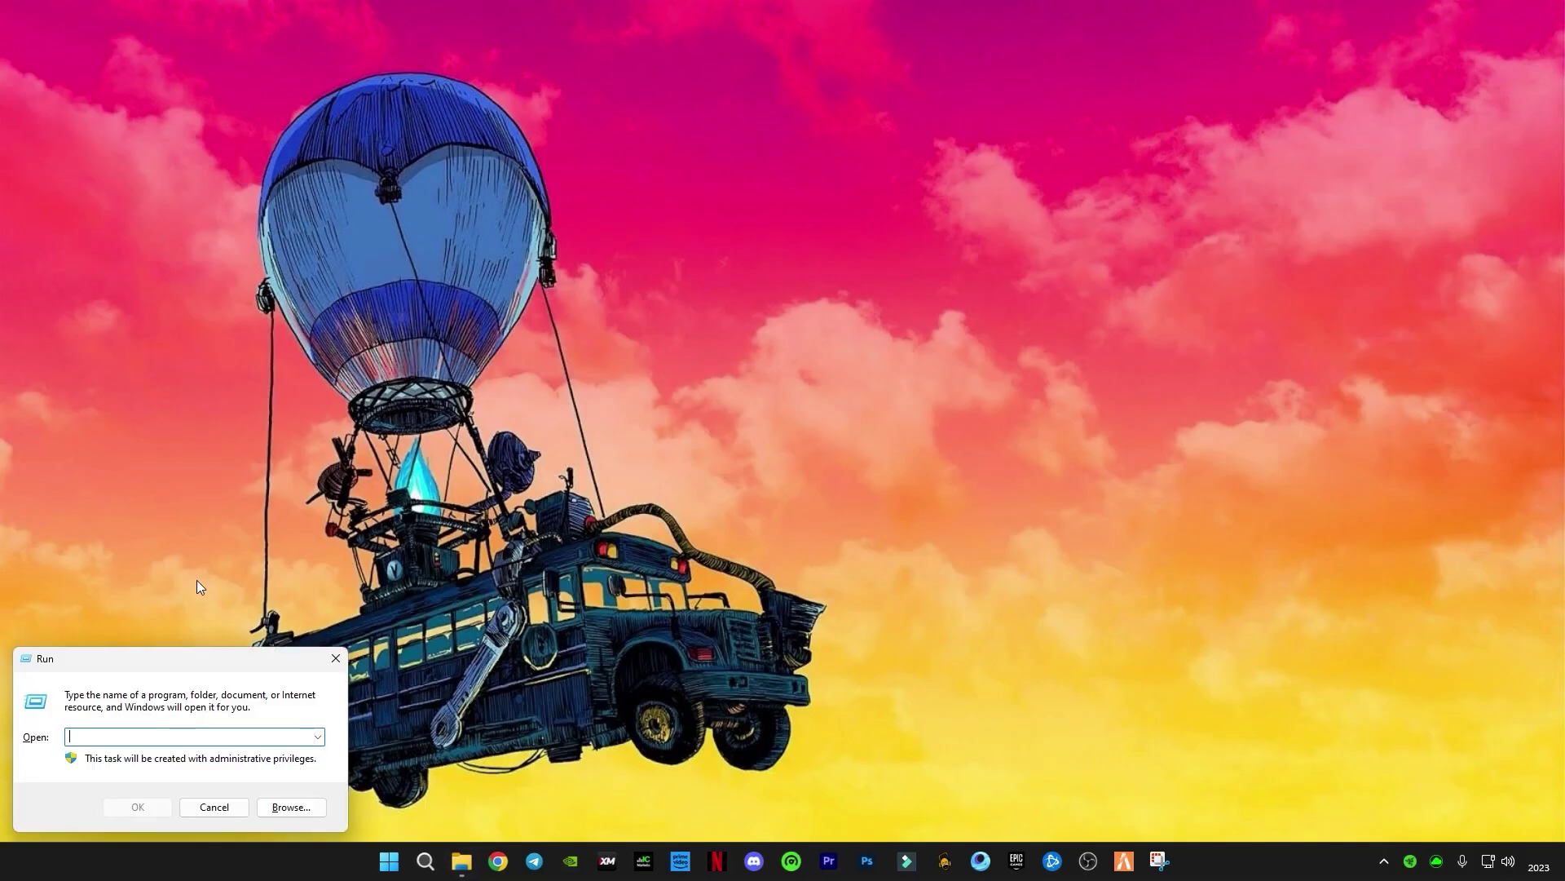
text(p)
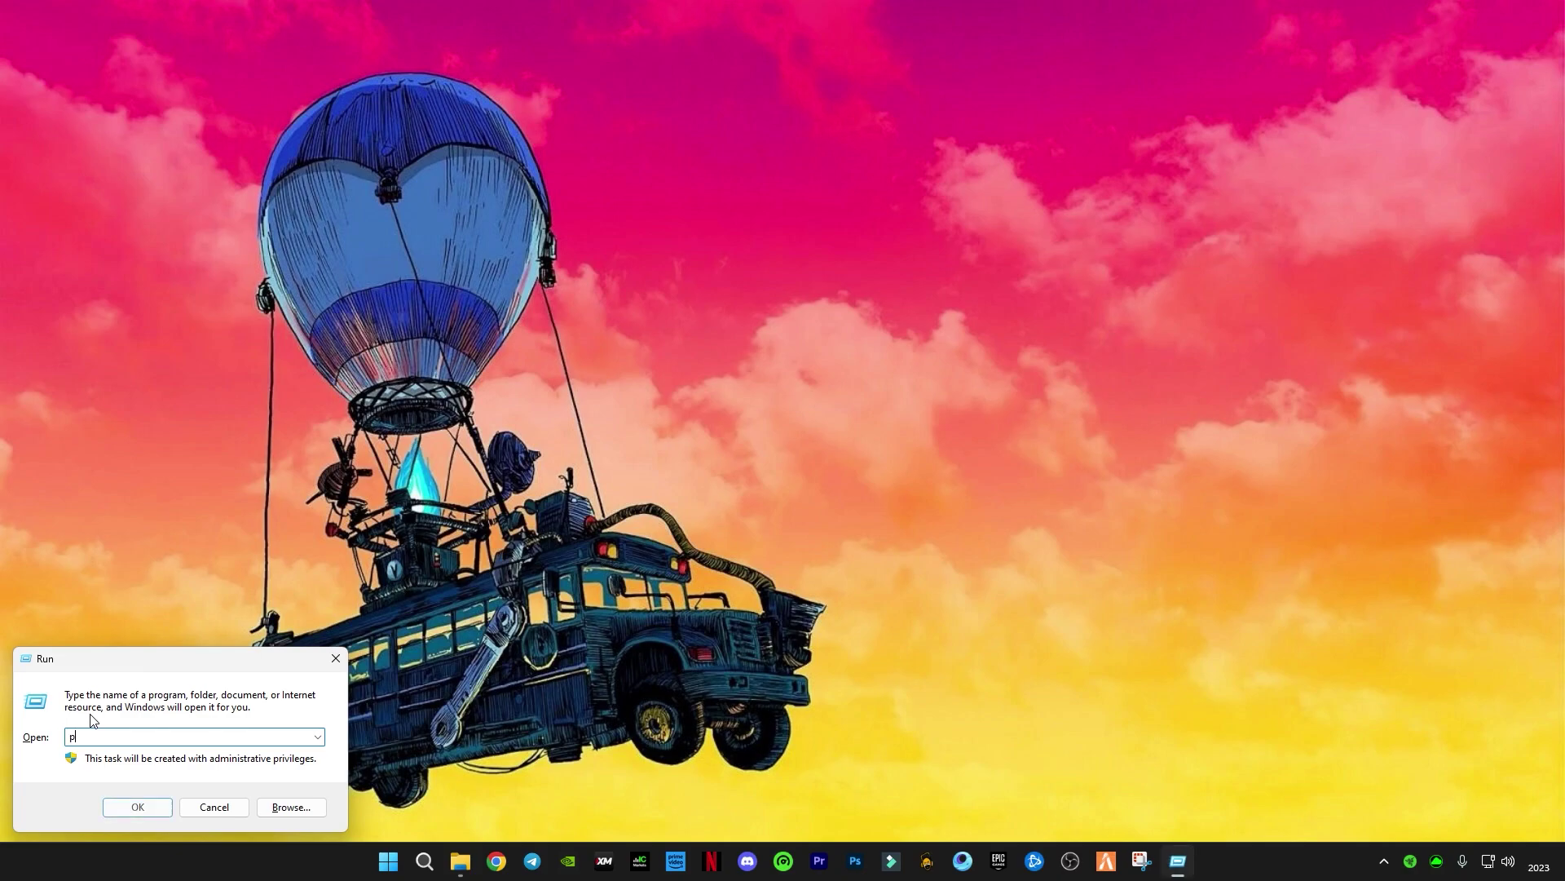
text(refetch)
key(Return)
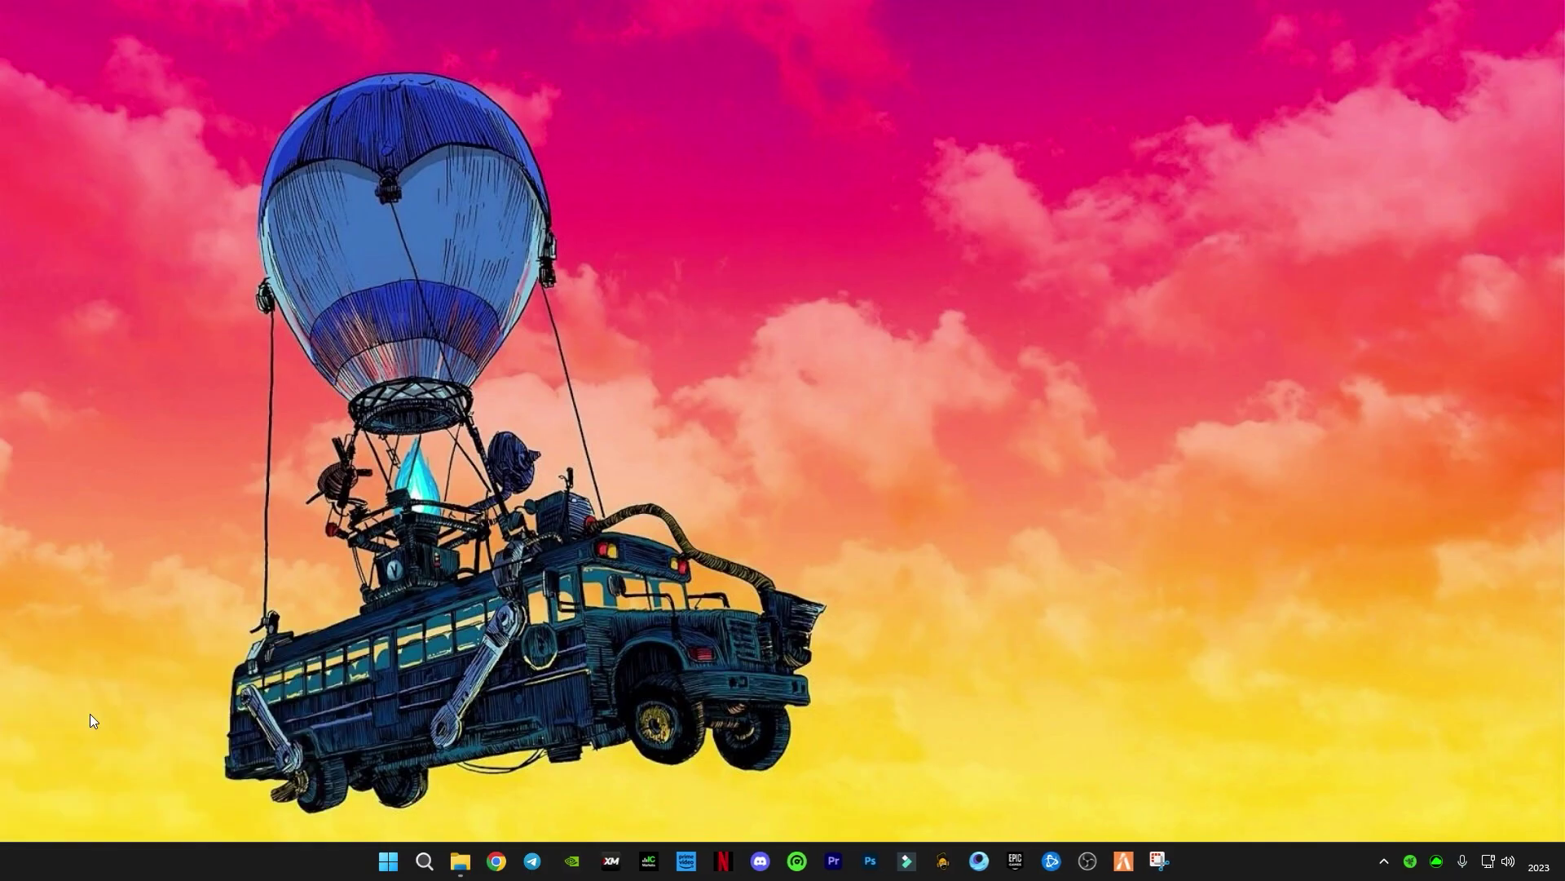
Step: Select all 314 Prefetch files and delete them to the Recycle Bin
click(212, 441)
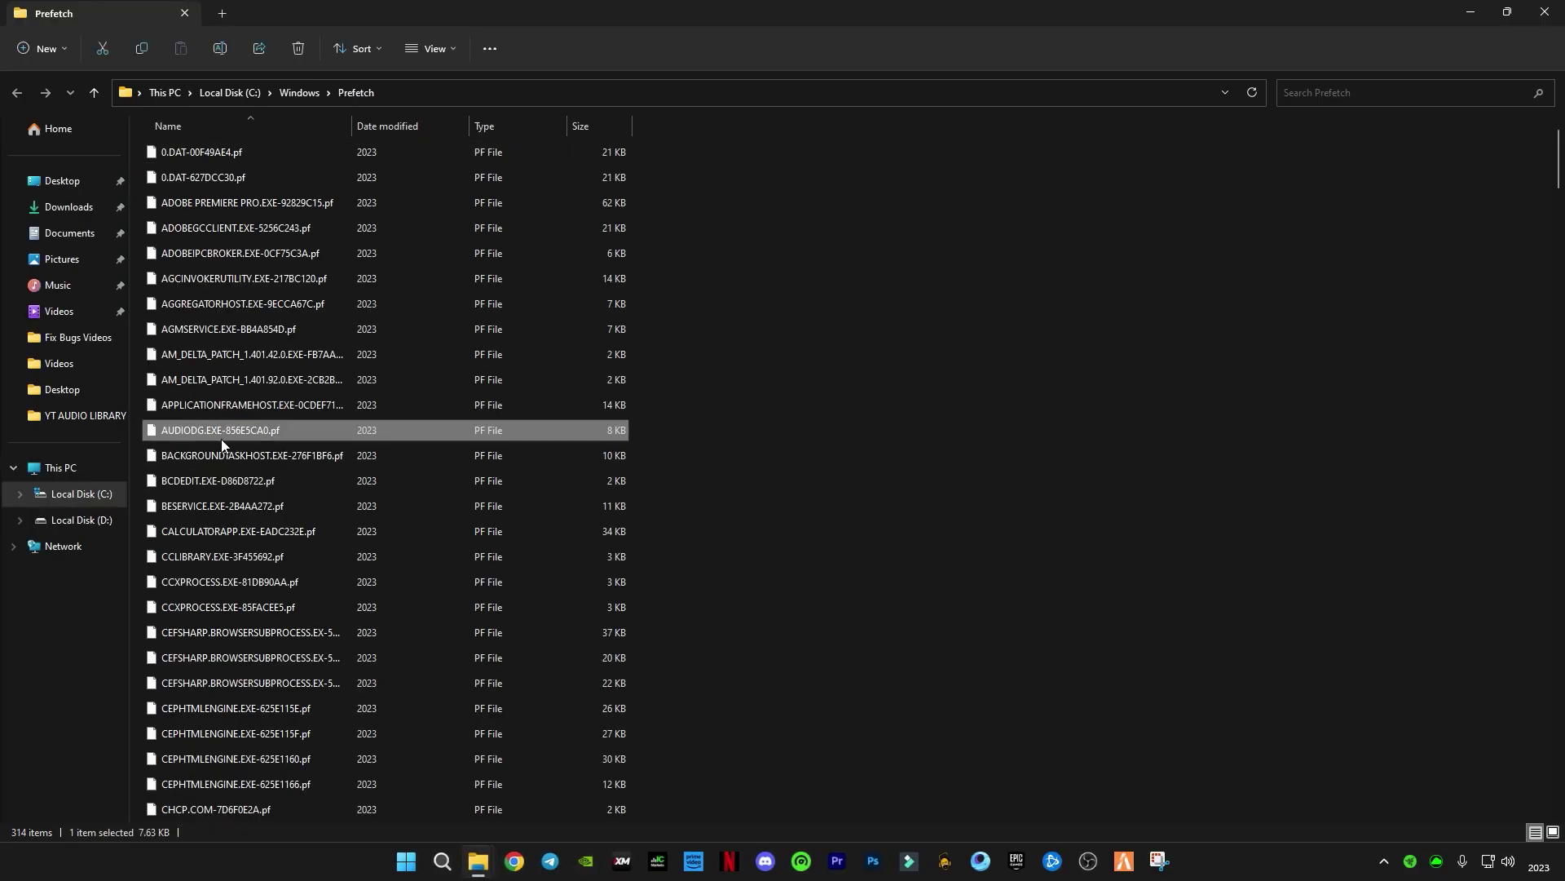
key(ctrl+a)
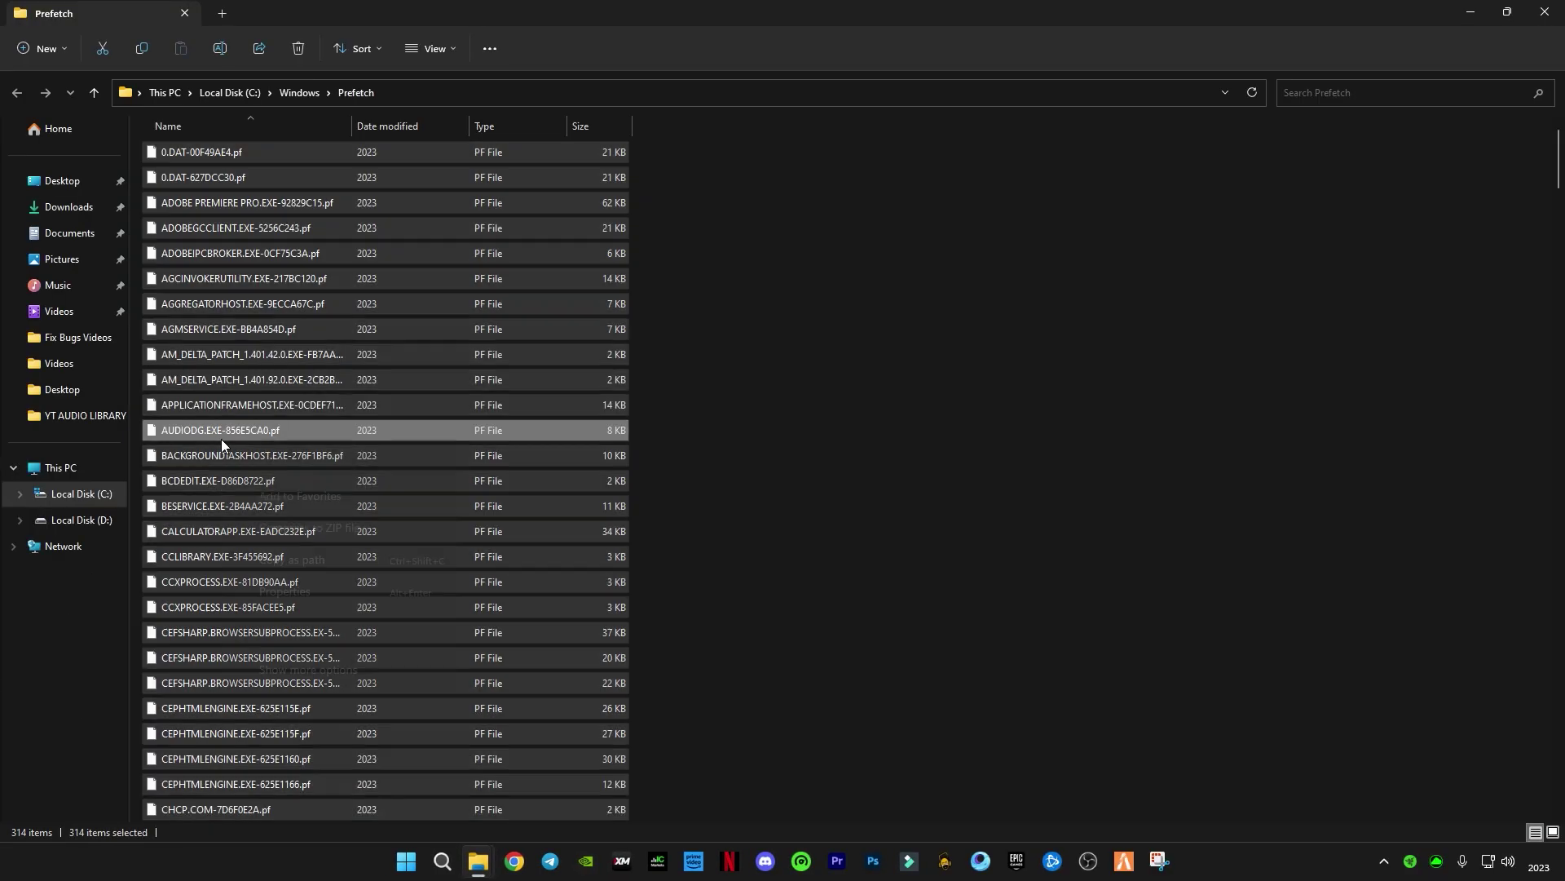
right_click(222, 441)
click(374, 457)
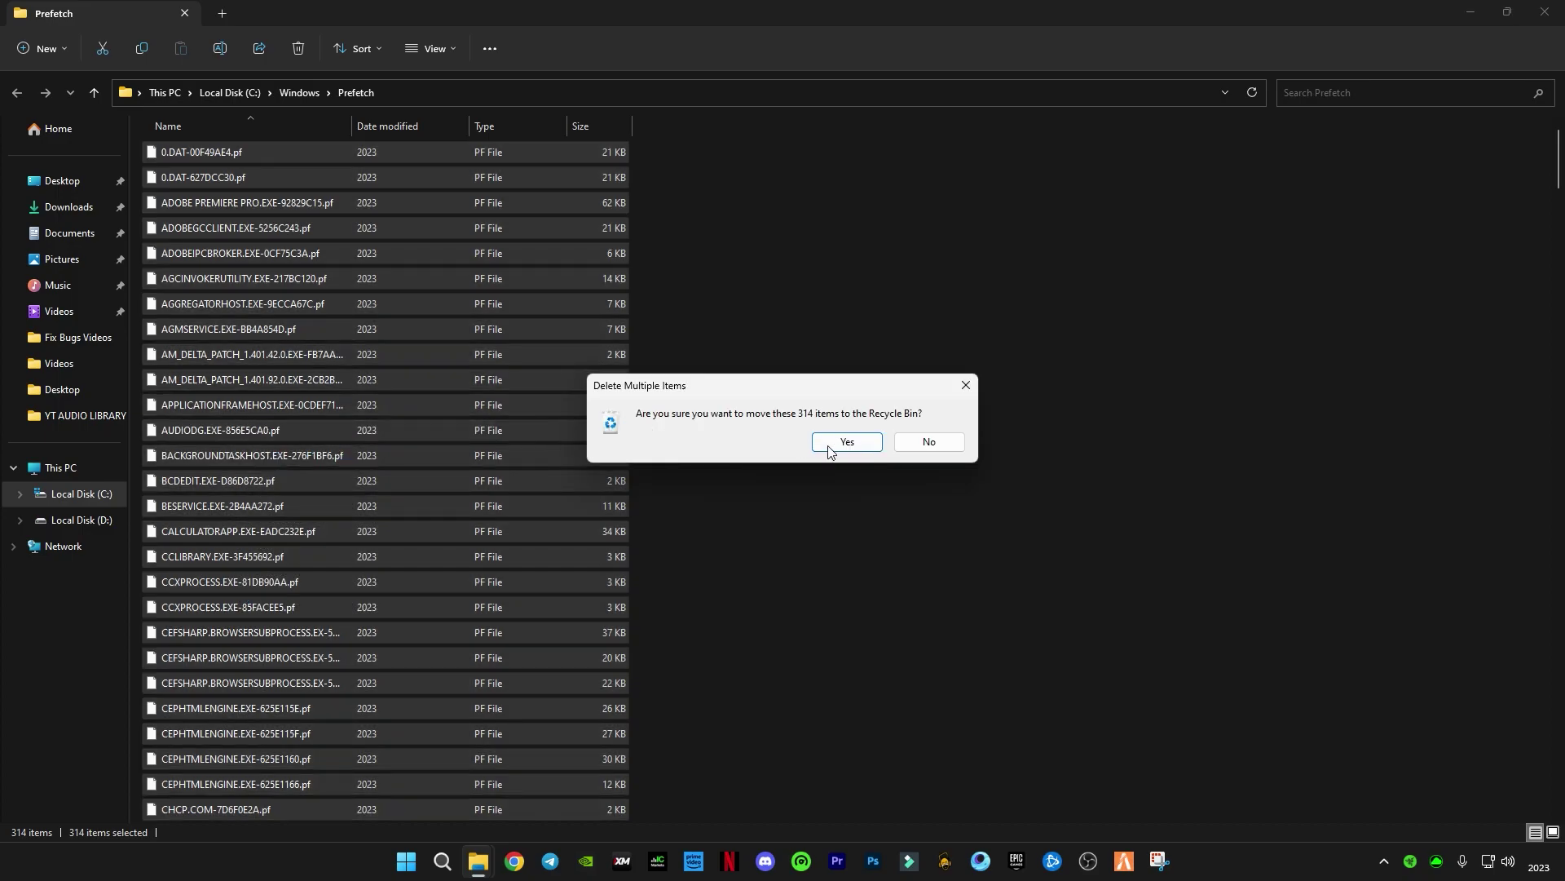
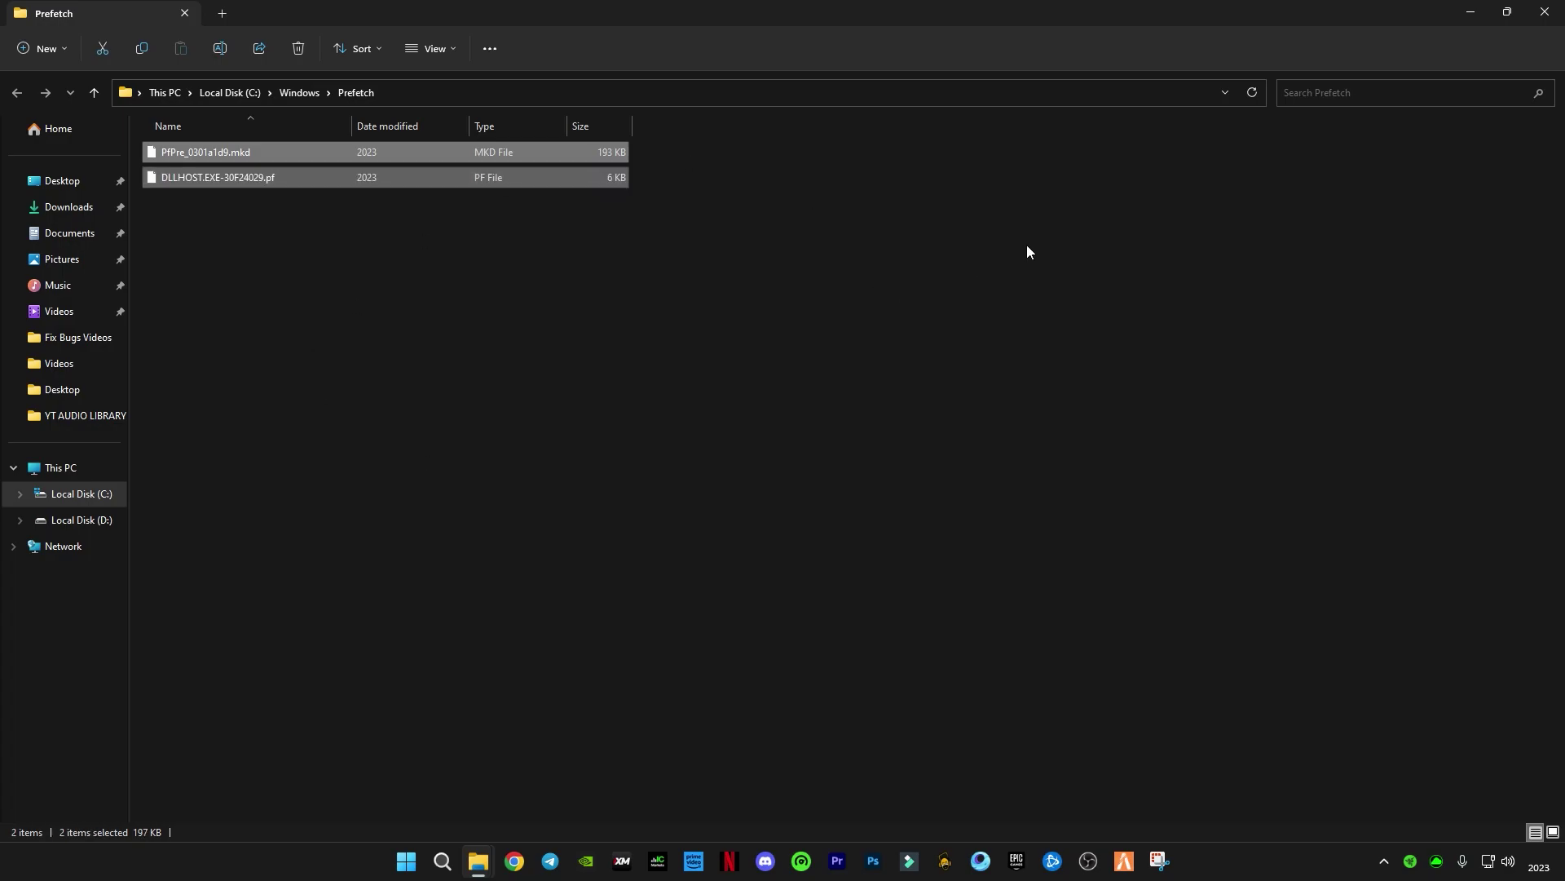
Step: Leave Prefetch and bring up the D: drive folder holding Windows Registry.rar
key(super+d)
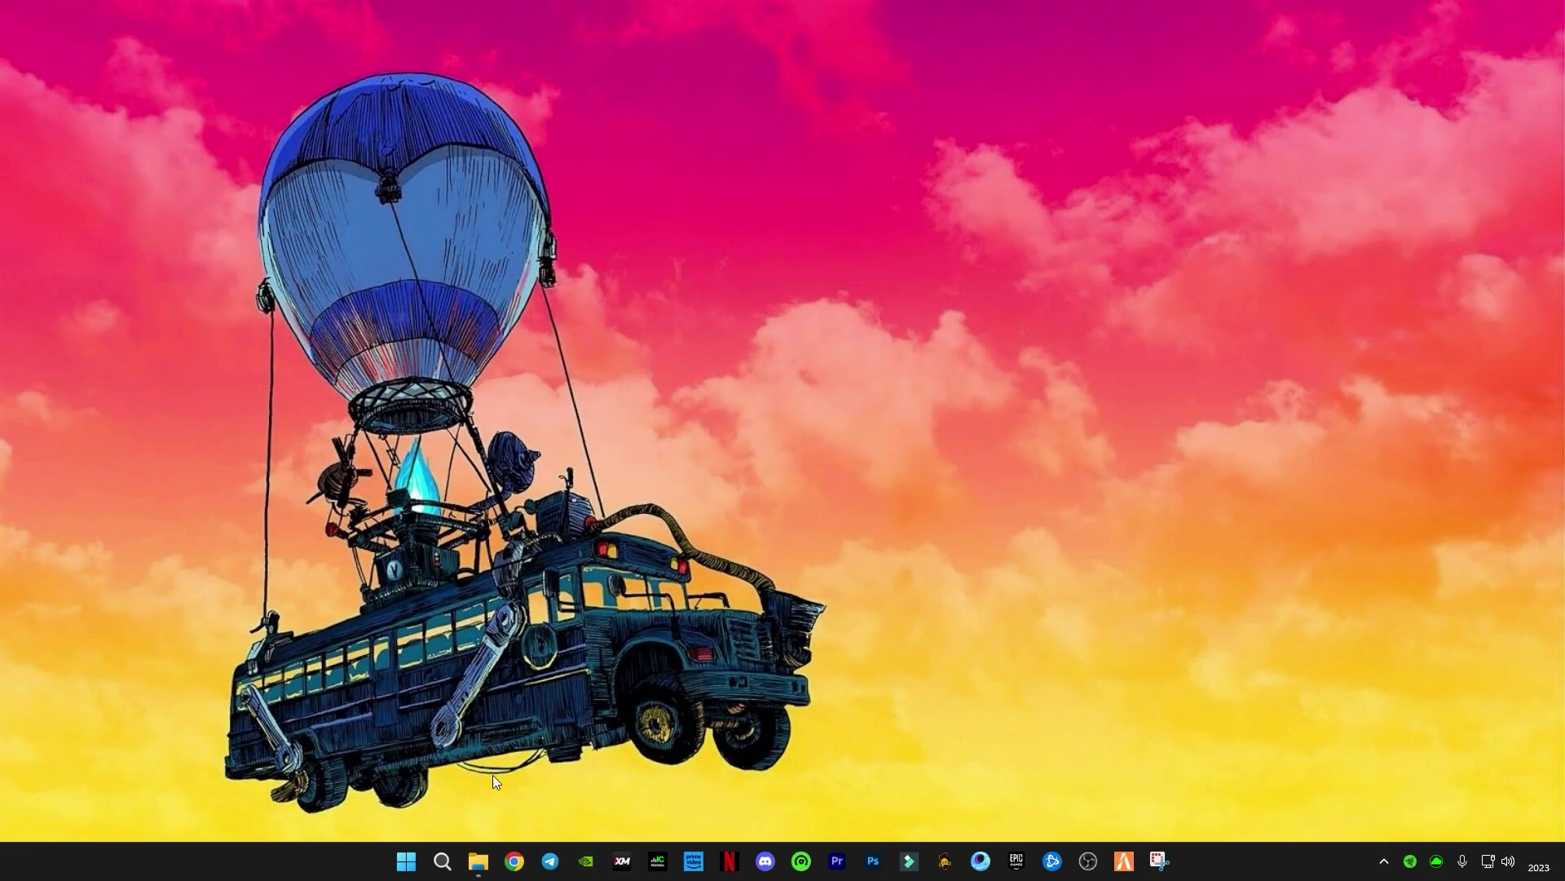
click(478, 861)
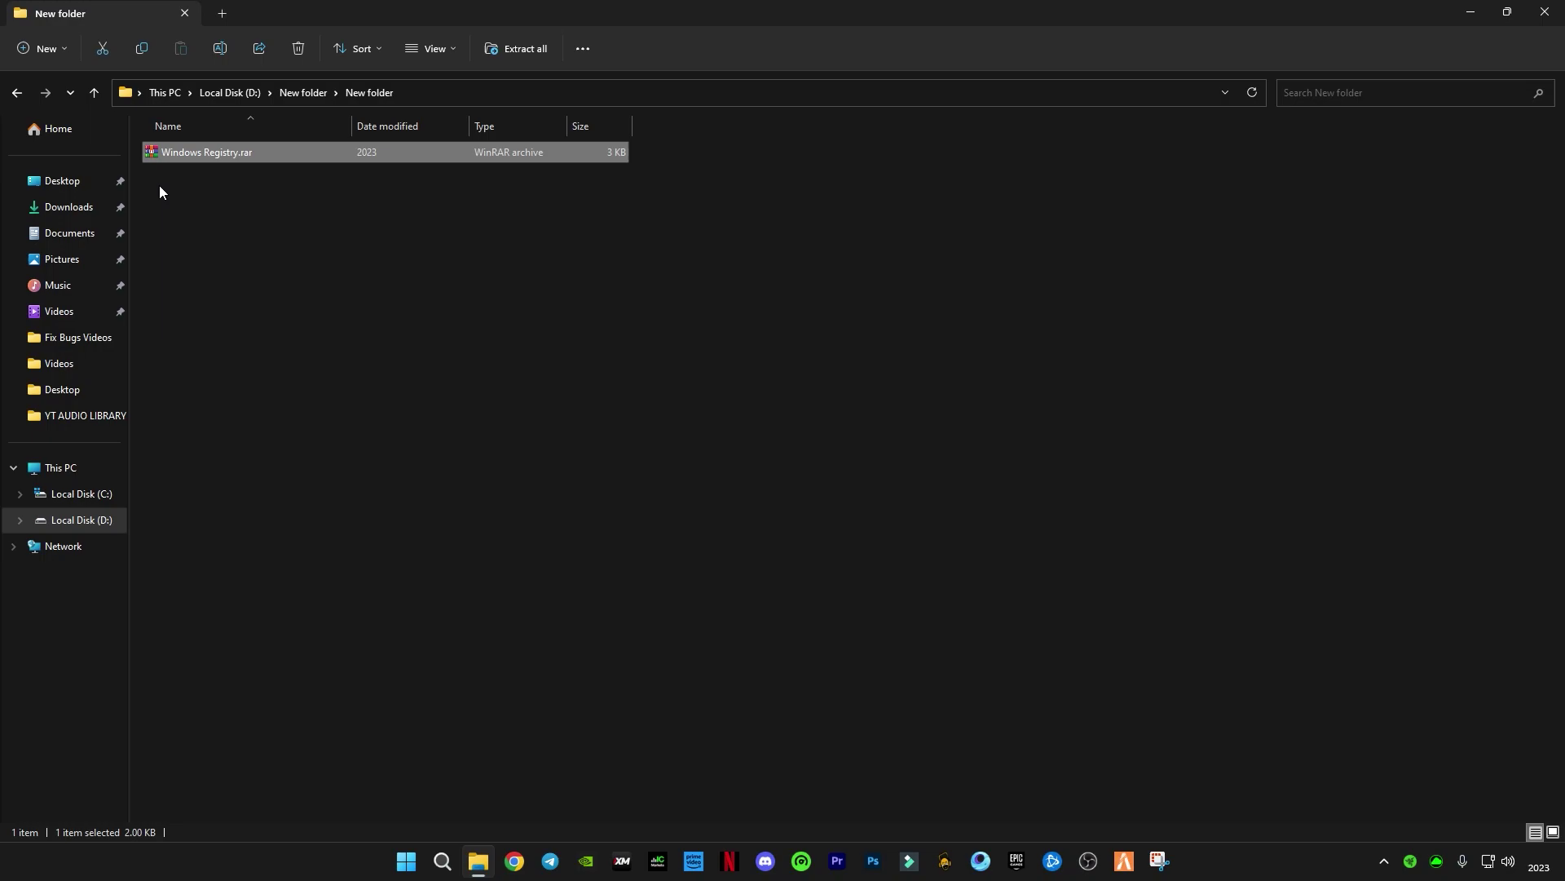
Step: Extract Windows Registry.rar here and open the new Windows Registry folder
right_click(202, 152)
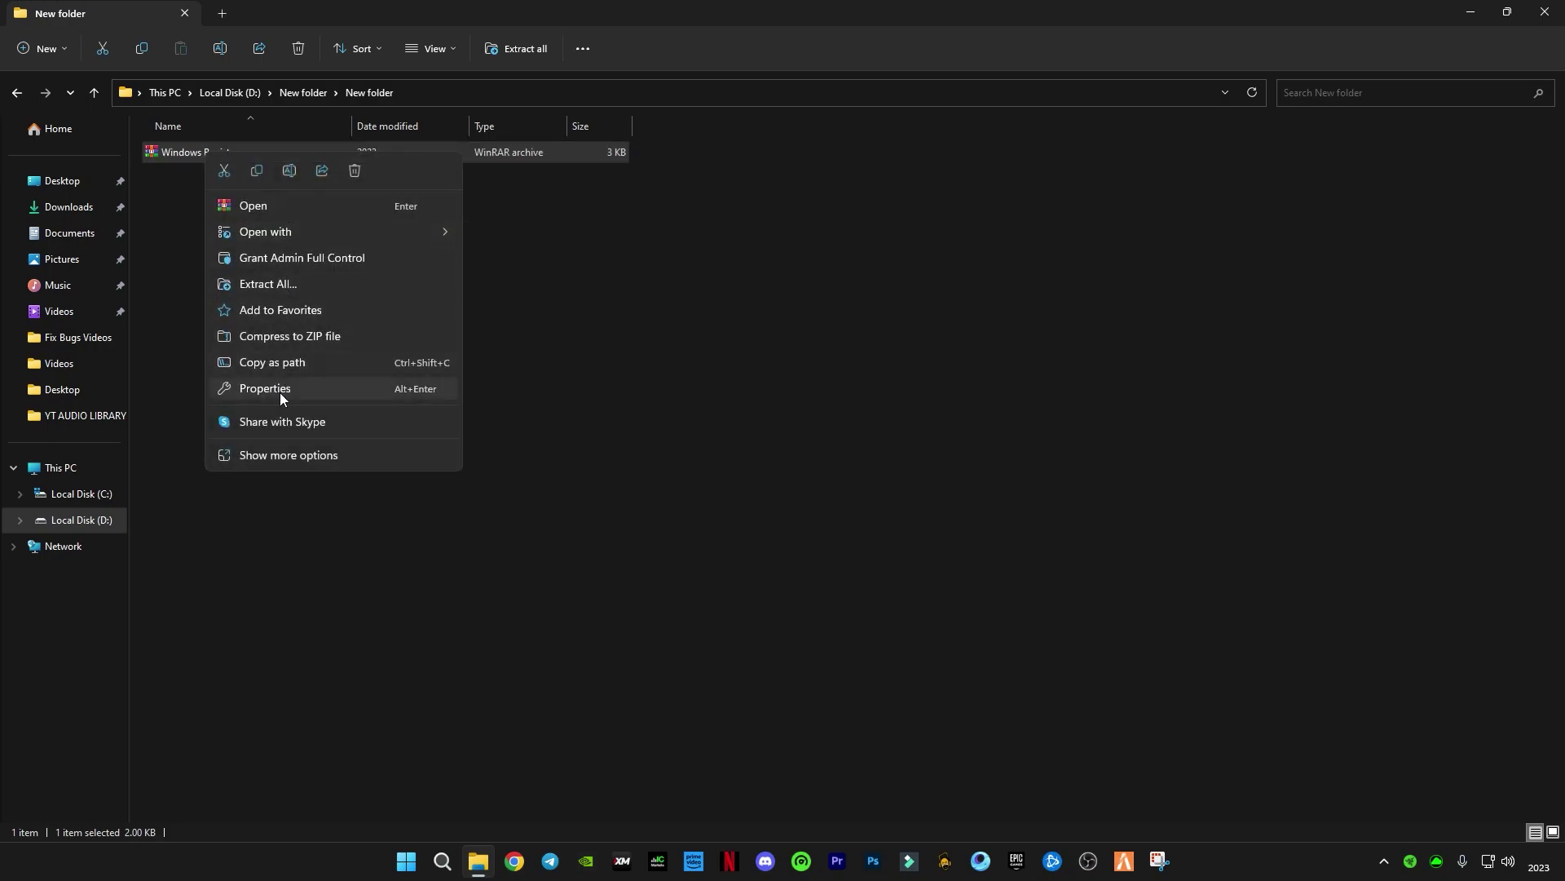
click(287, 454)
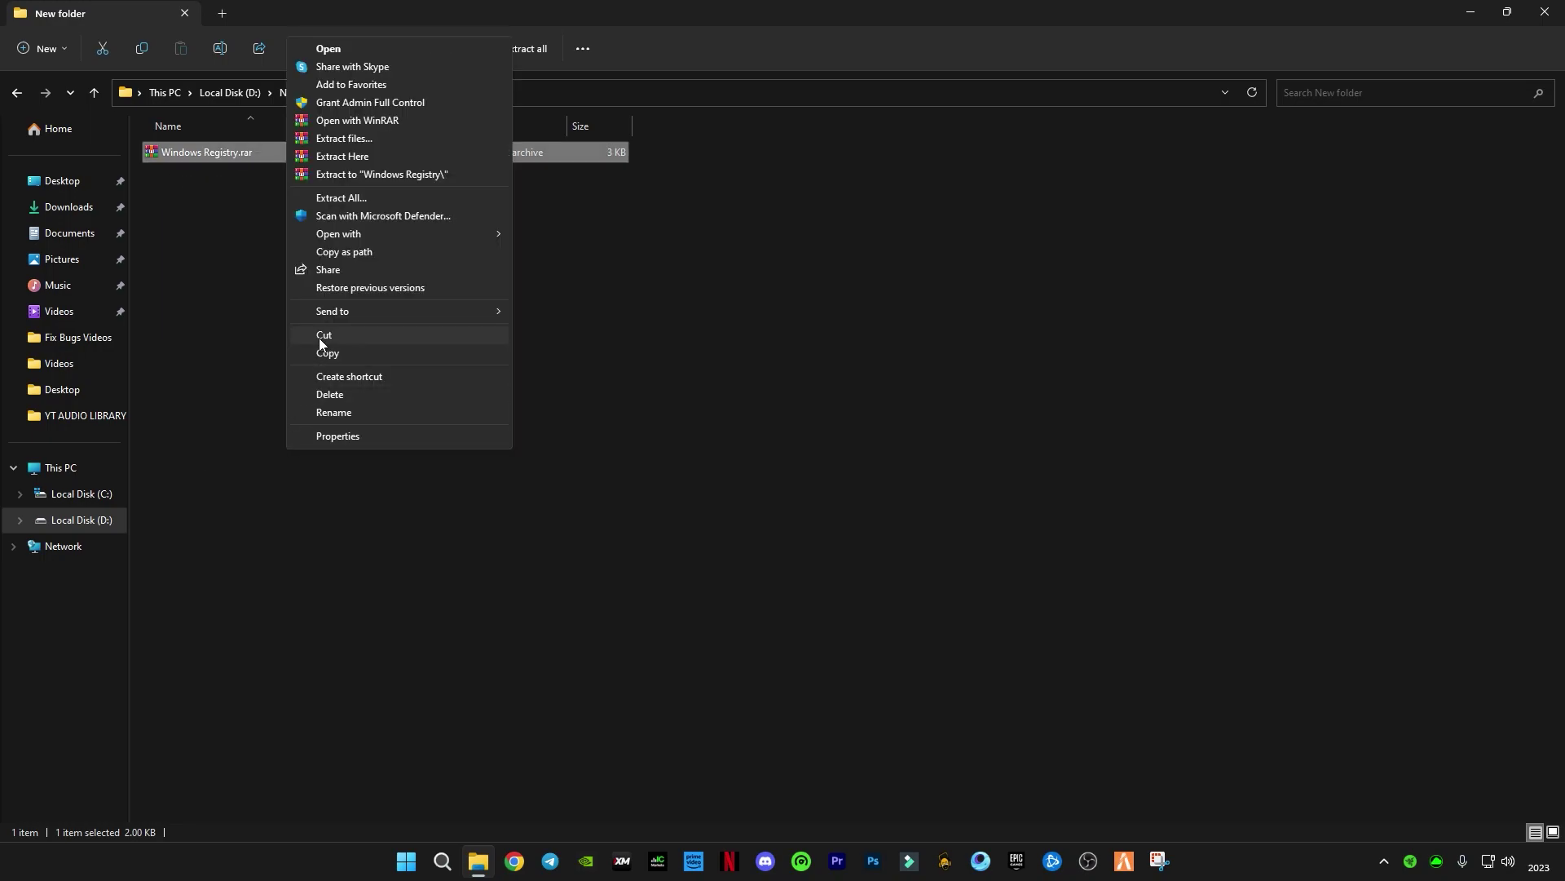
click(334, 155)
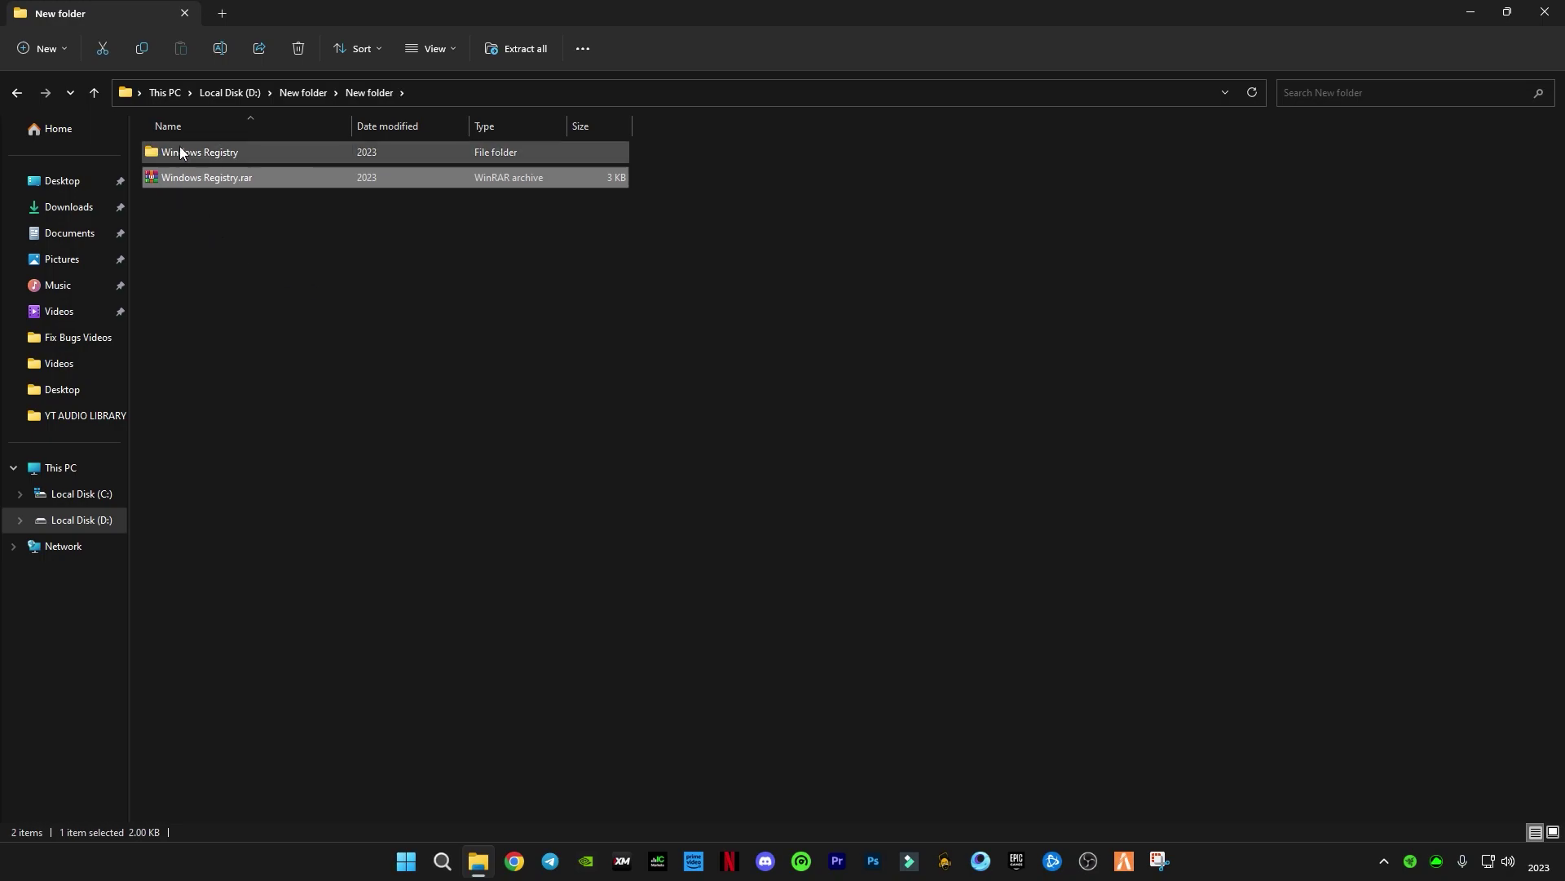
double_click(203, 153)
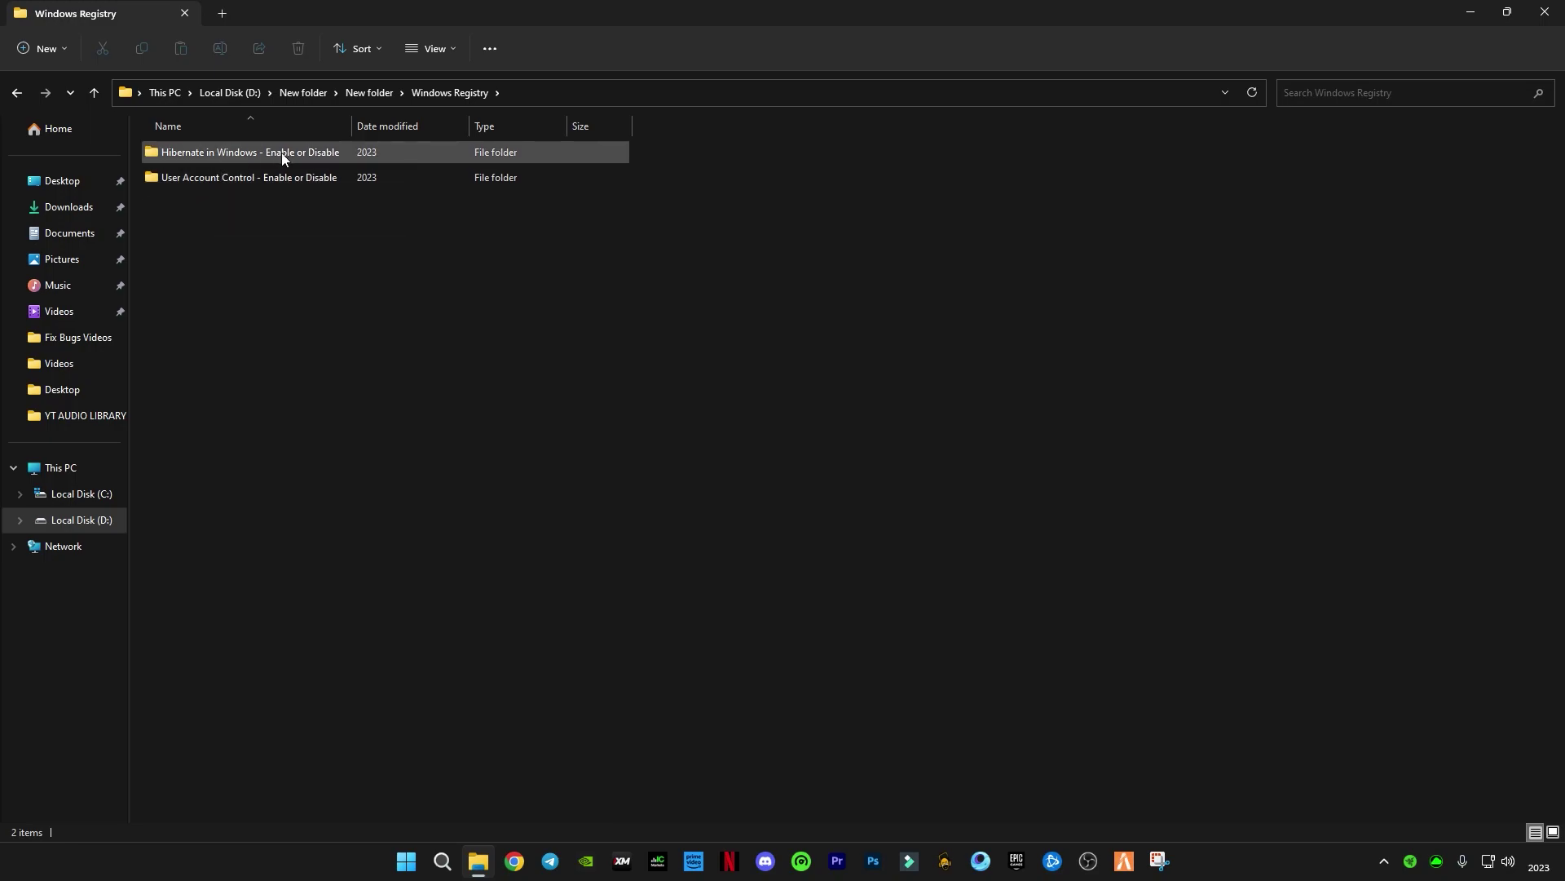
Step: Import Disable Hibernate.reg from the Hibernate in Windows folder into the registry
double_click(213, 150)
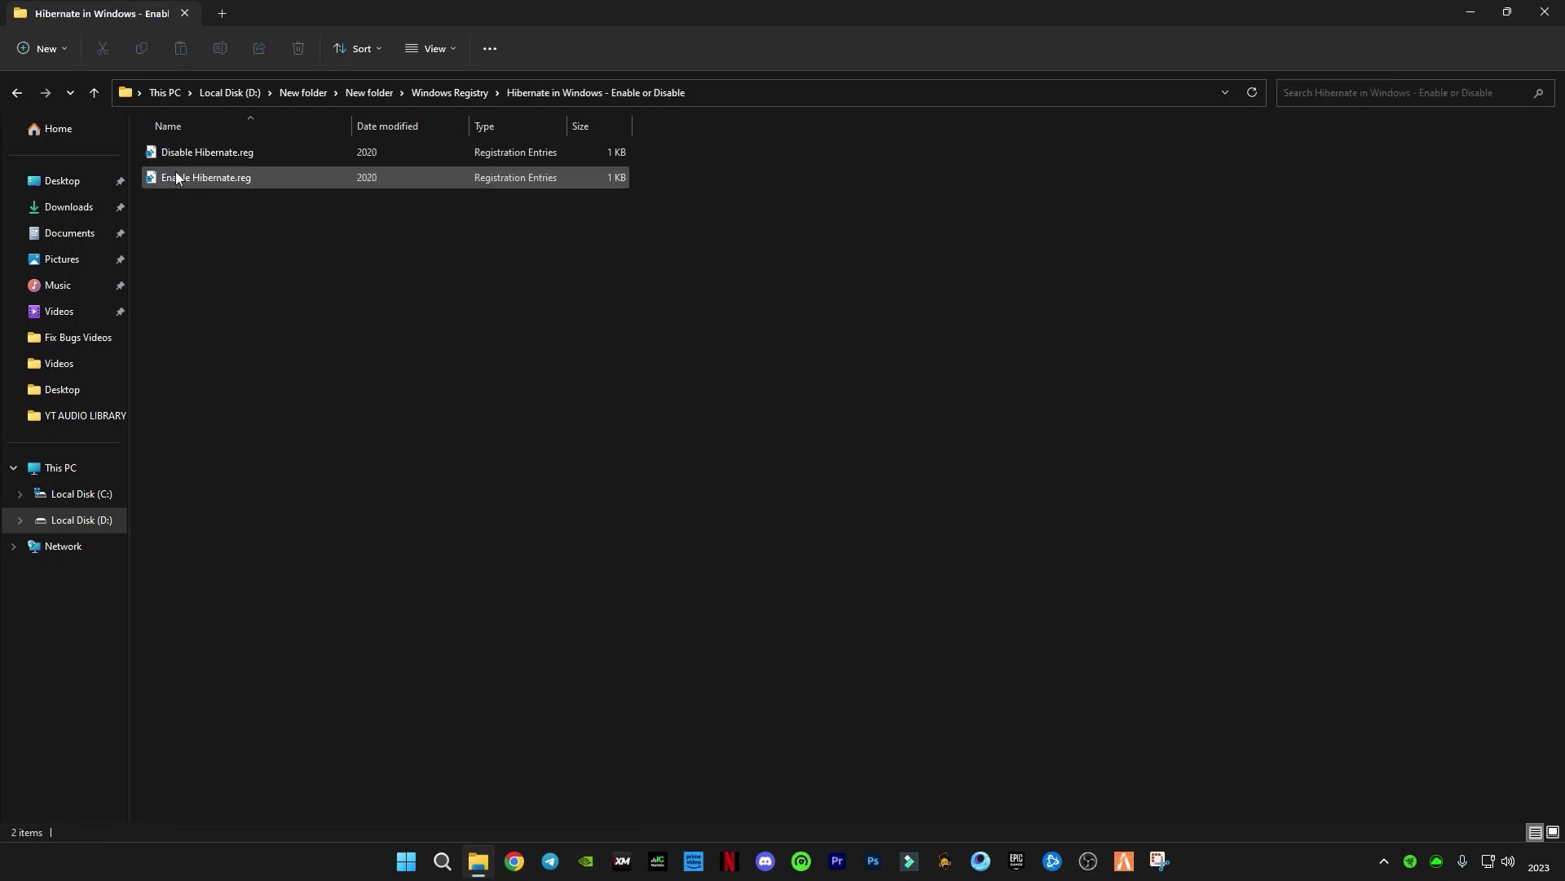
double_click(213, 153)
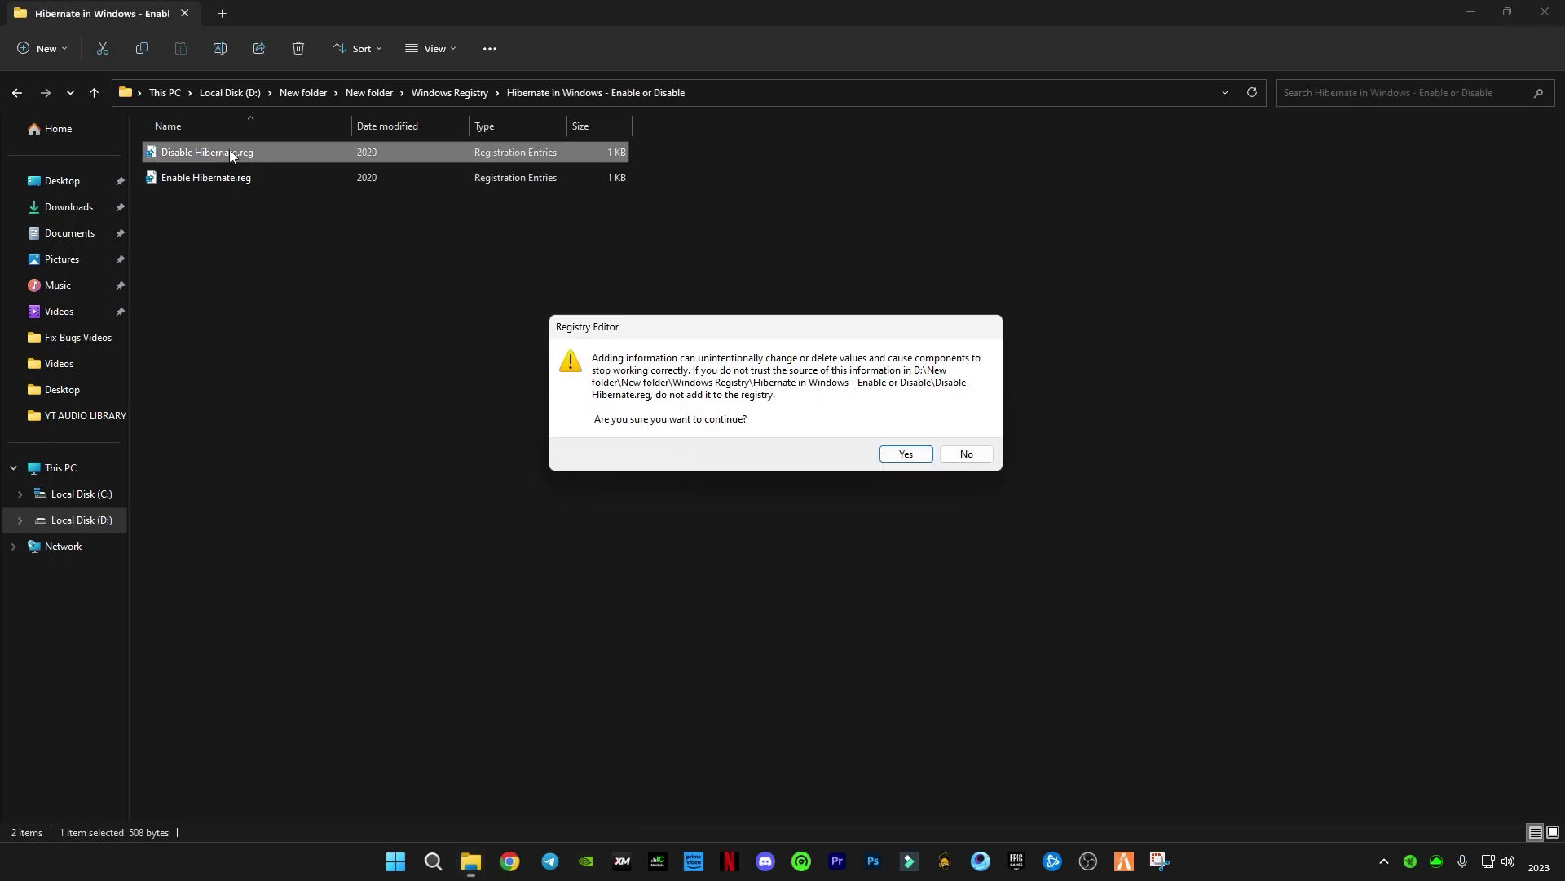
click(907, 454)
click(943, 432)
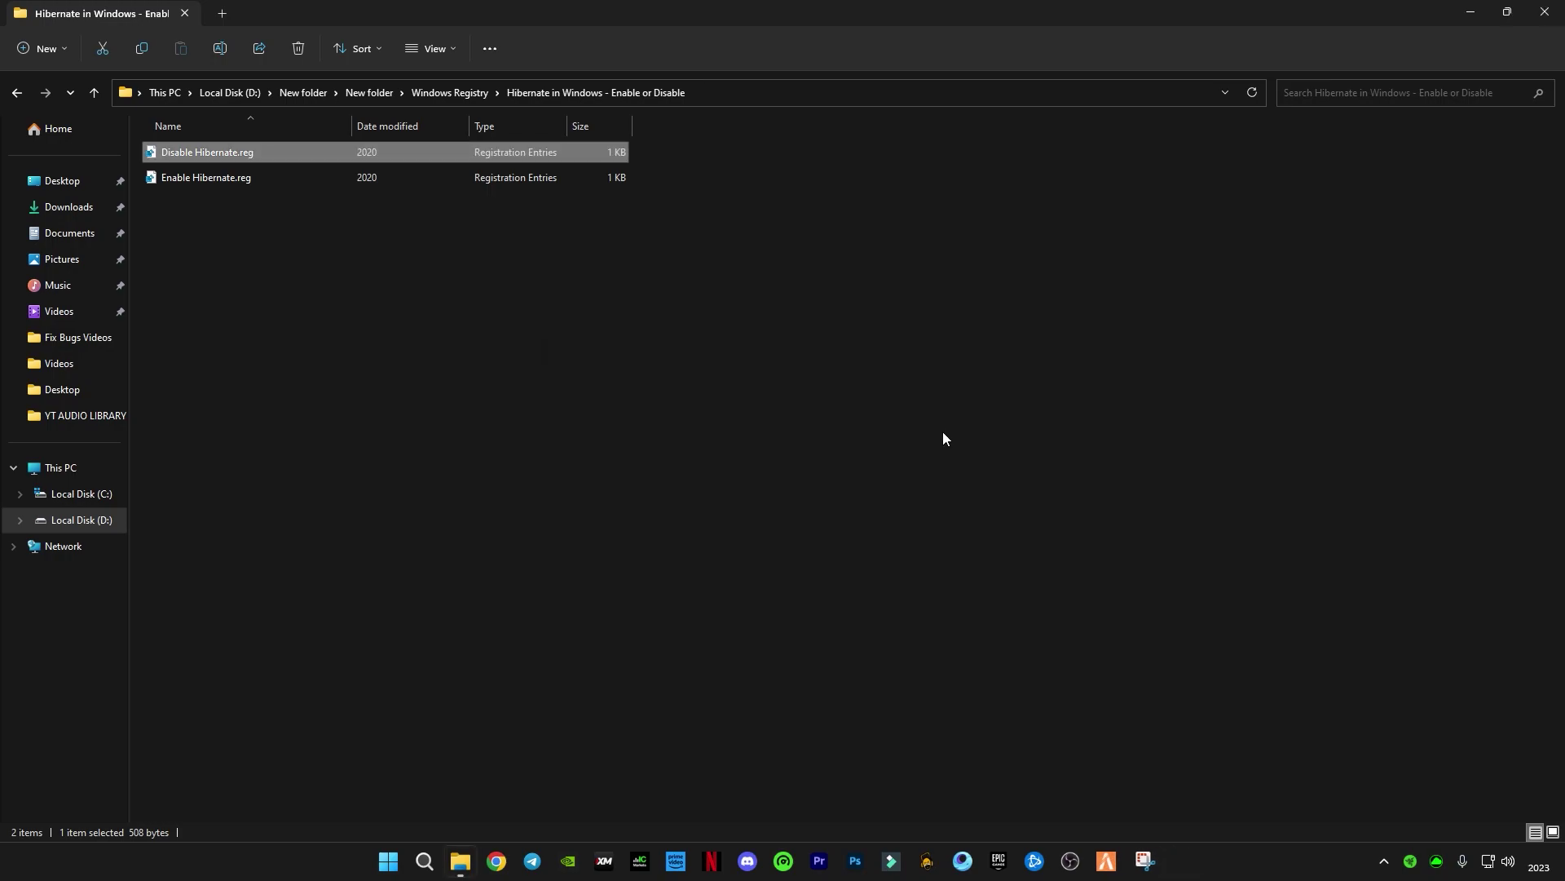
Step: Import Disable User Account Control.reg from the User Account Control folder into the registry
click(18, 93)
click(196, 186)
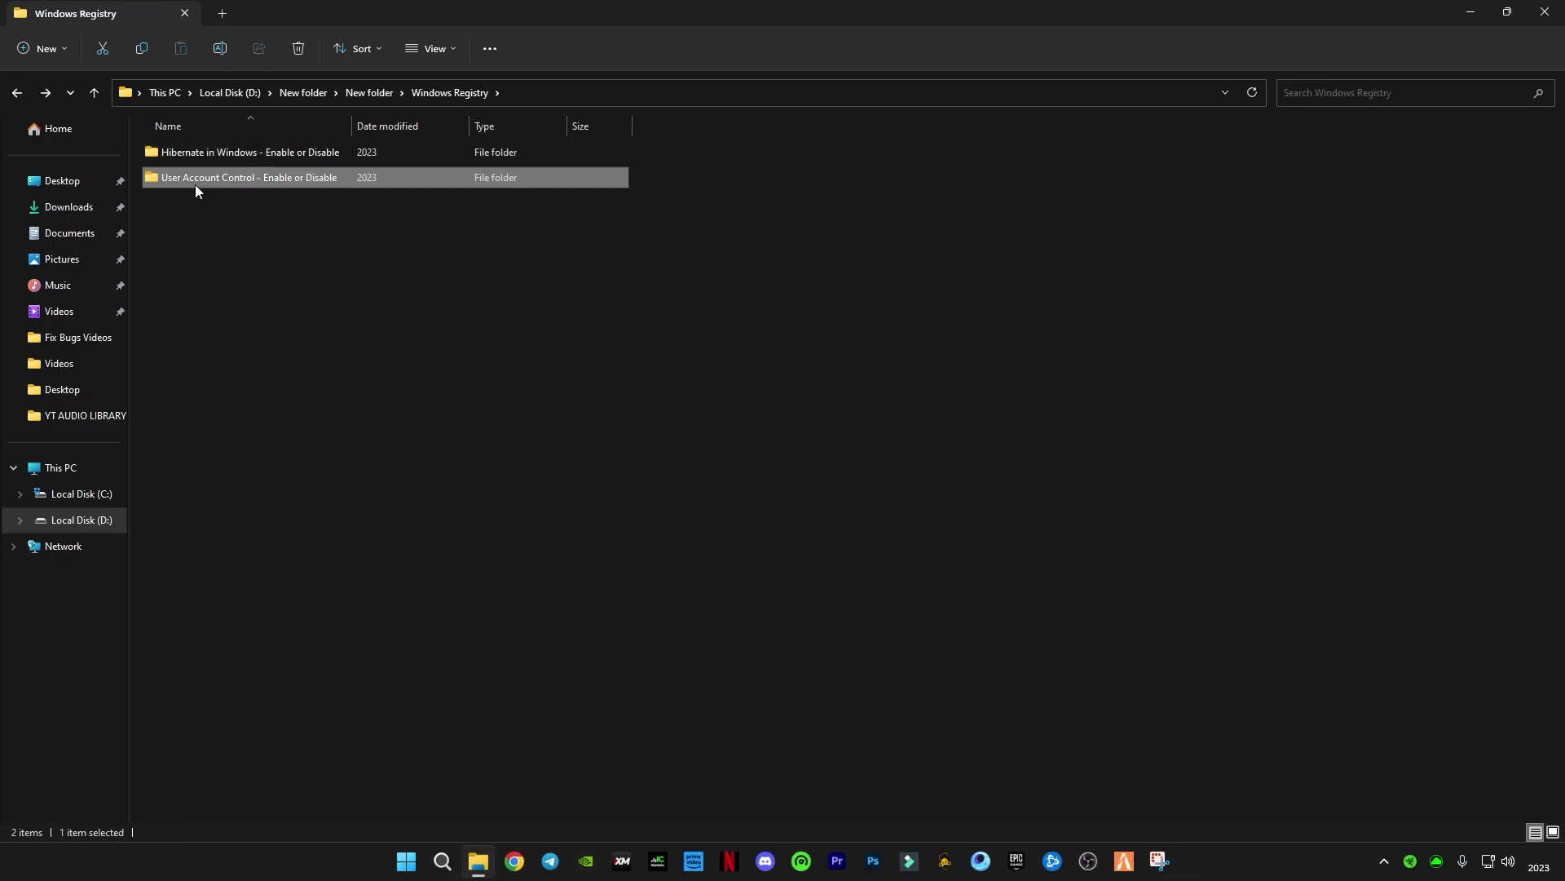
double_click(196, 187)
double_click(163, 154)
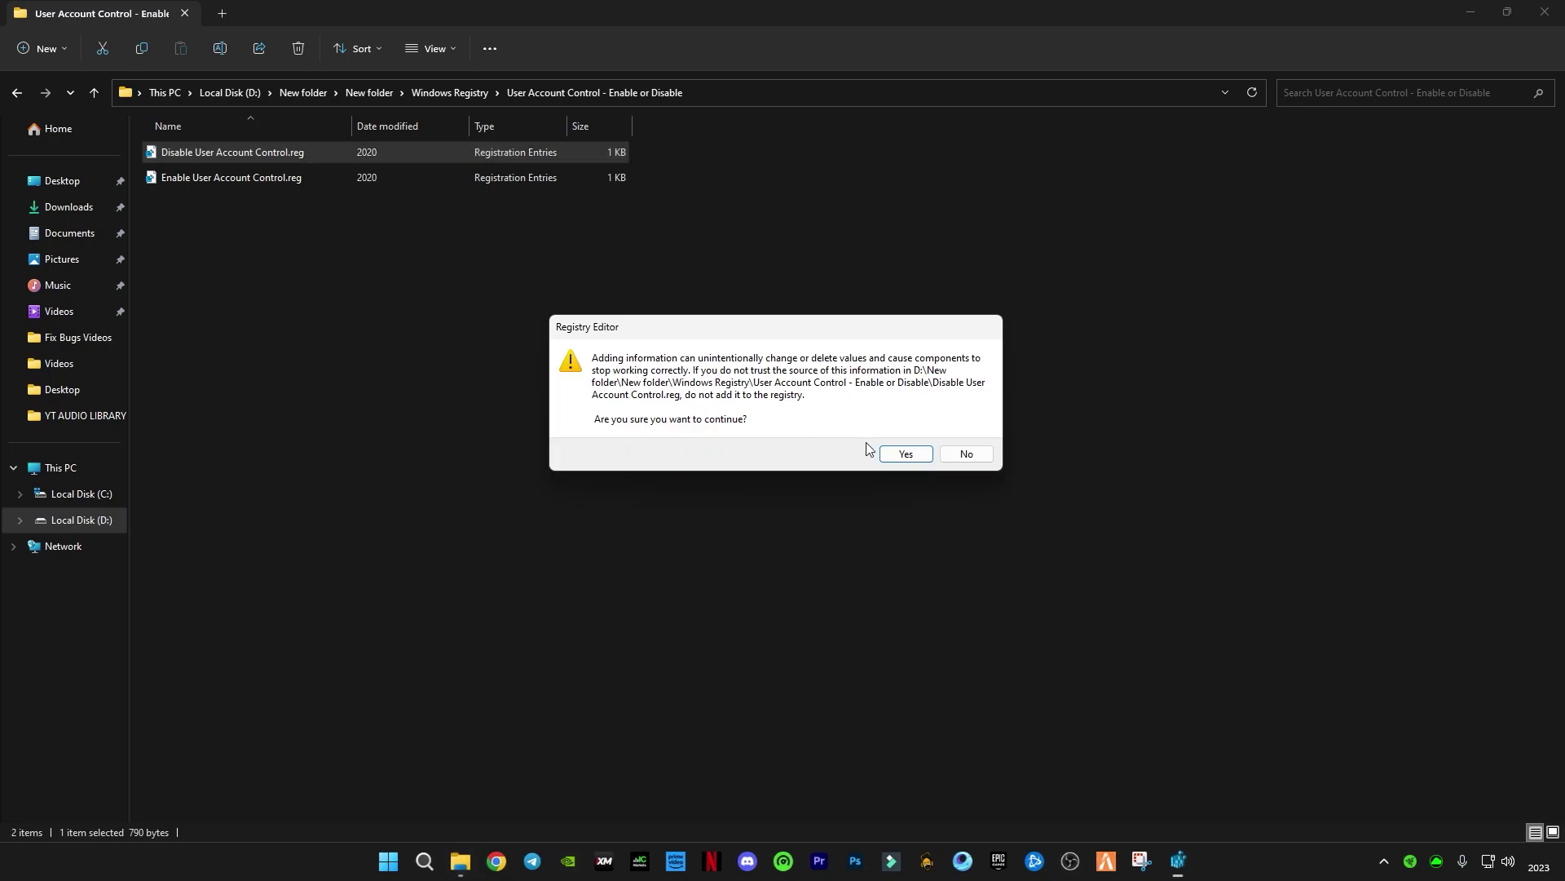
click(905, 453)
click(962, 433)
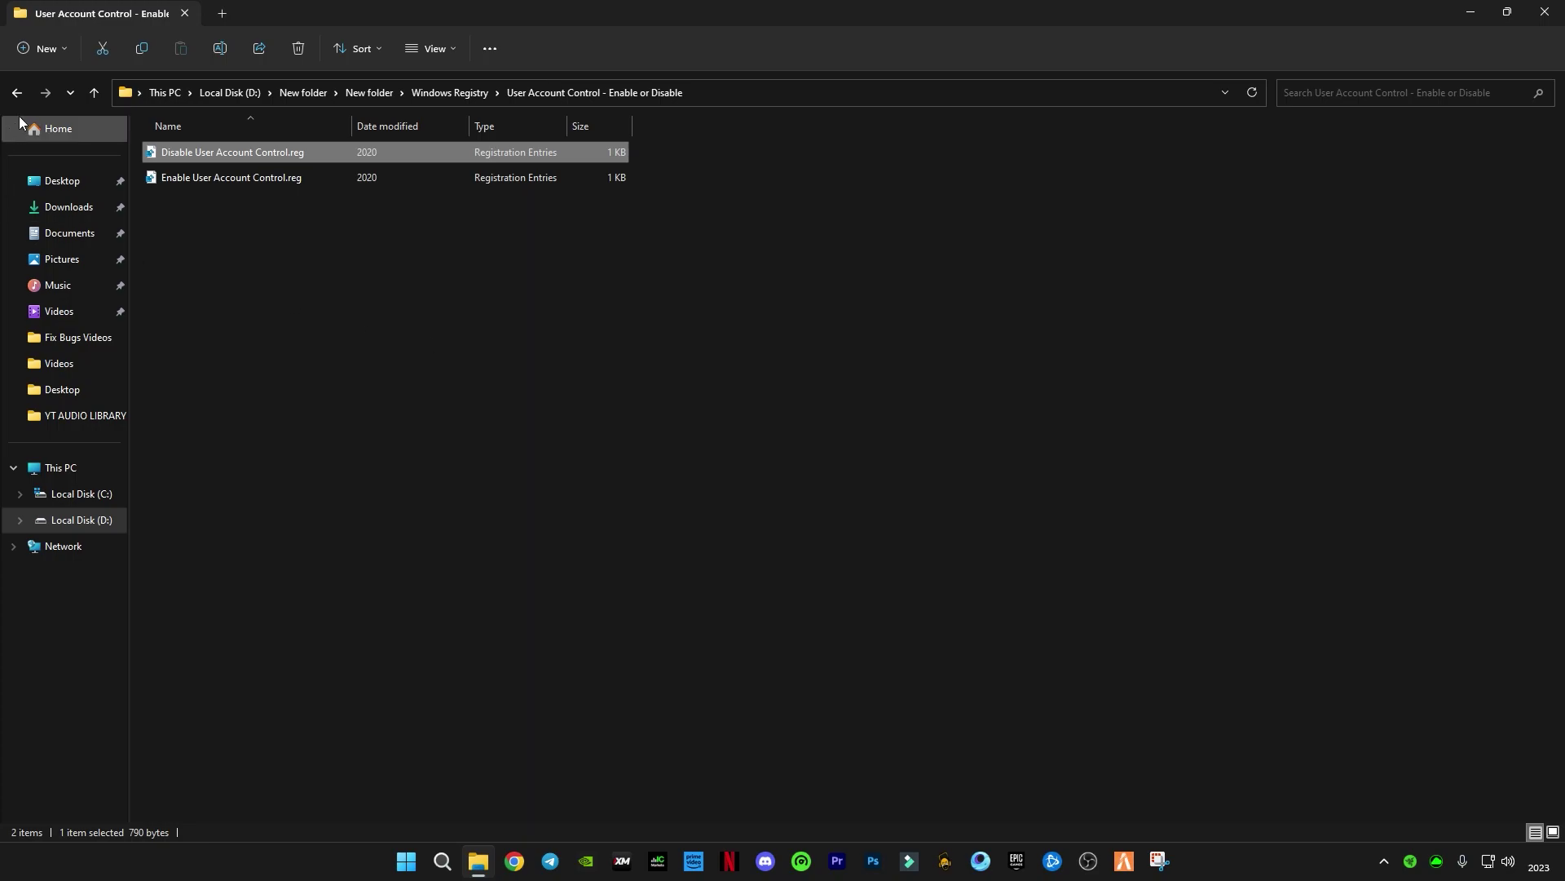
Step: Revisit the Hibernate folder, select Enable Hibernate.reg, then close File Explorer
click(17, 92)
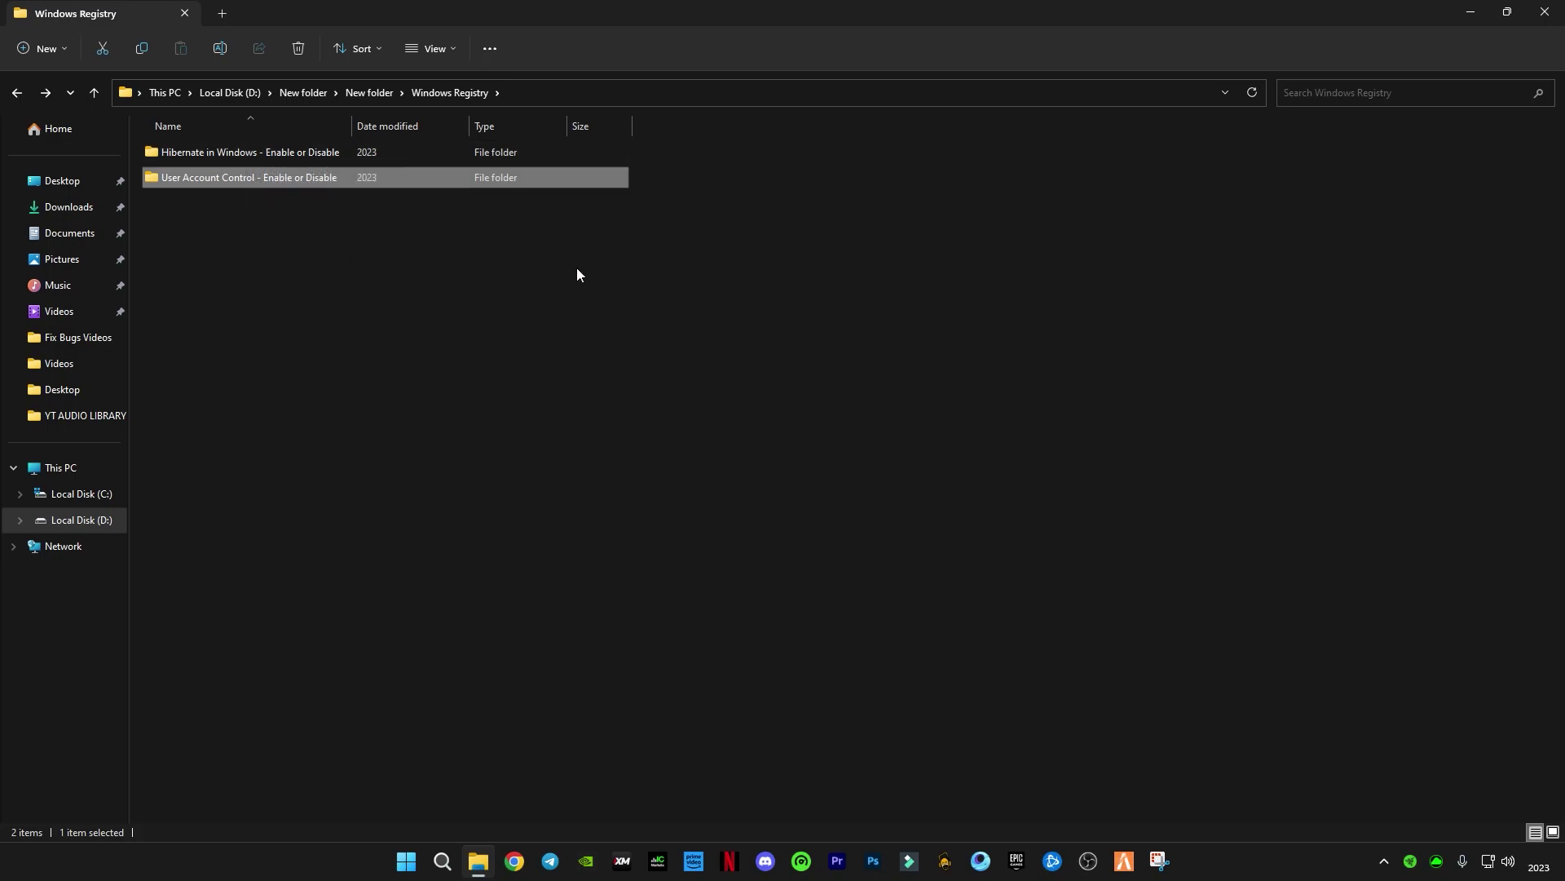
double_click(337, 154)
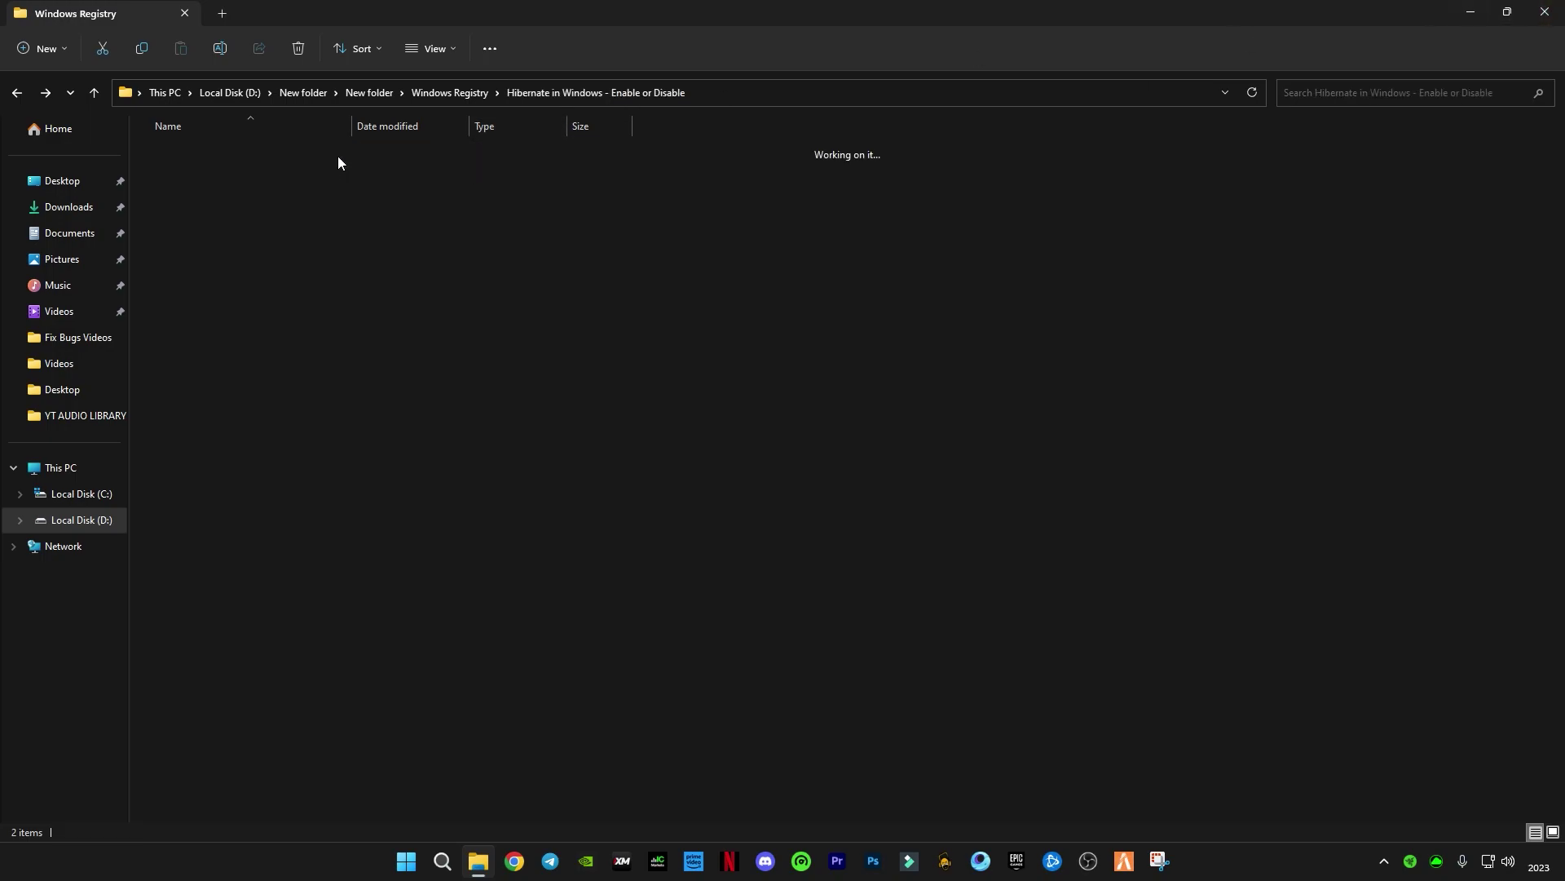
click(172, 180)
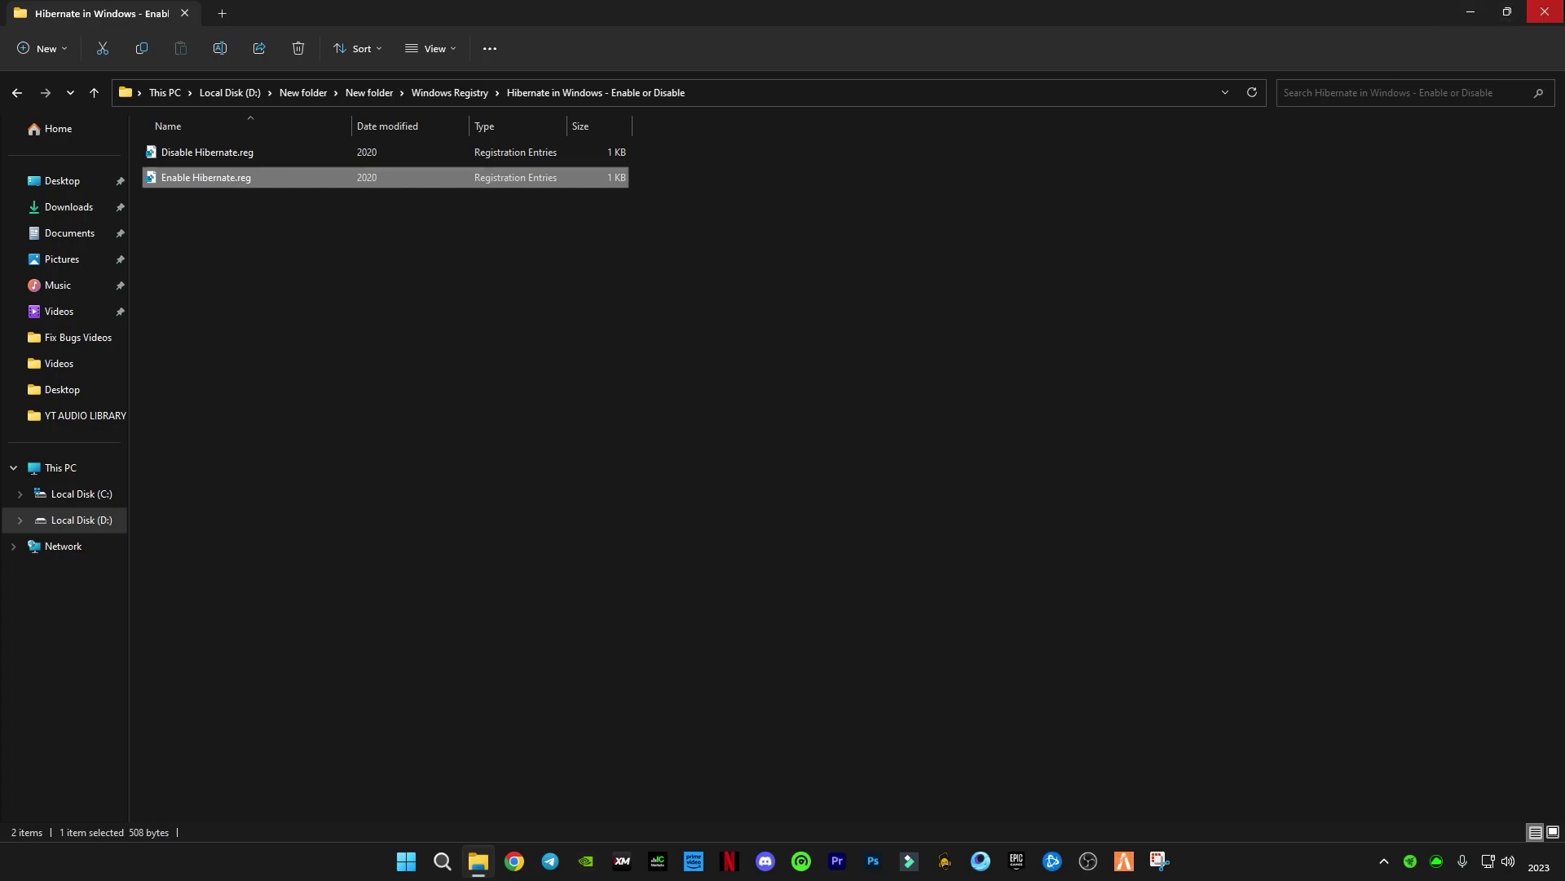
click(1546, 14)
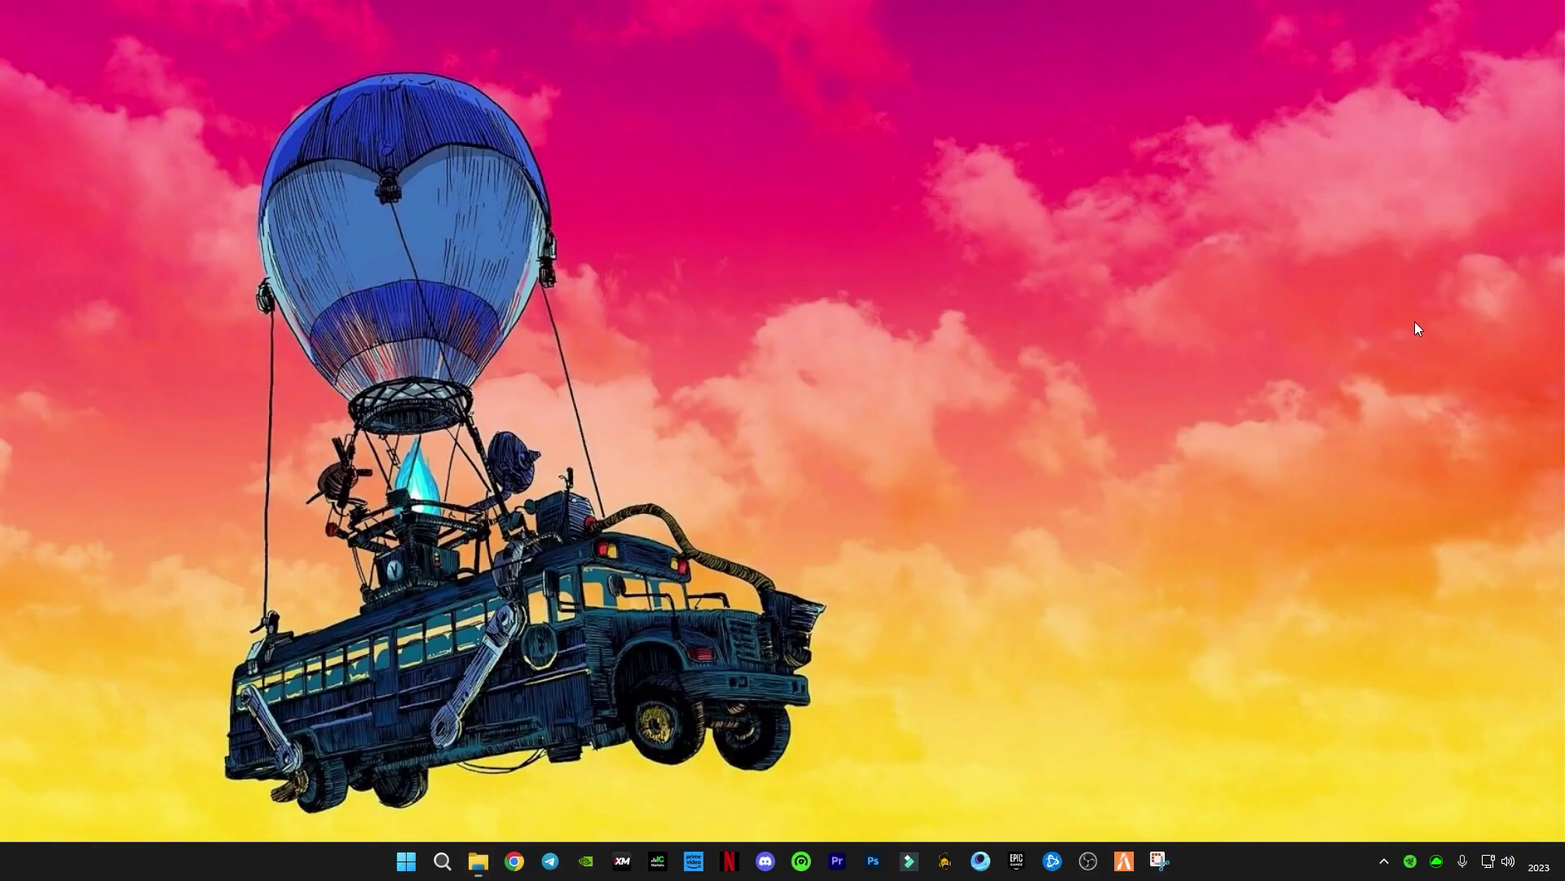
Step: Go from the tray network icon to Network & internet > Advanced network settings
right_click(1488, 860)
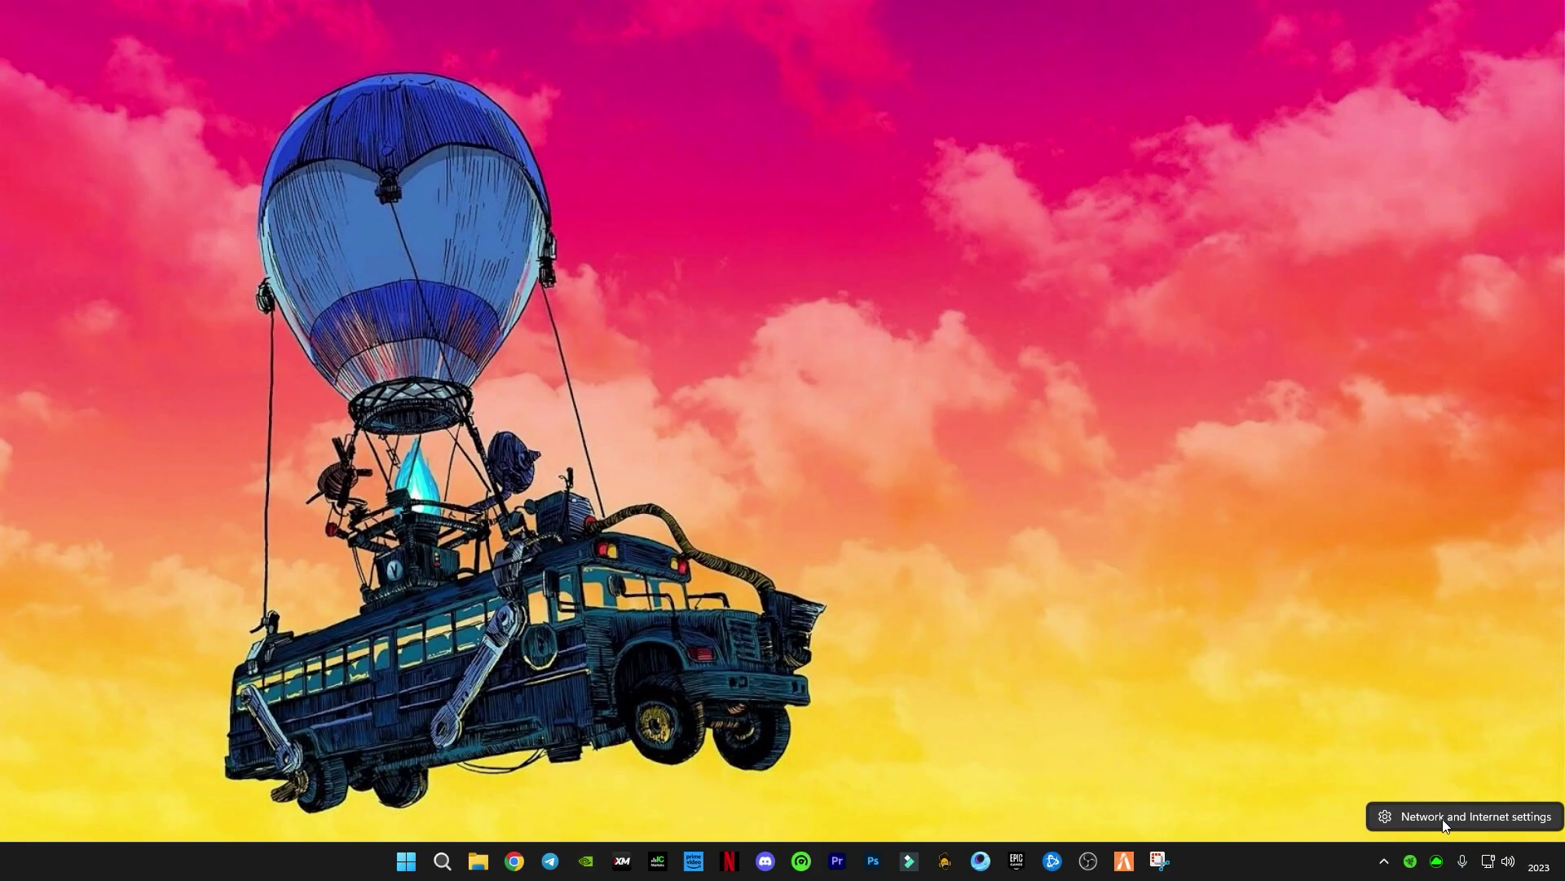
click(1446, 826)
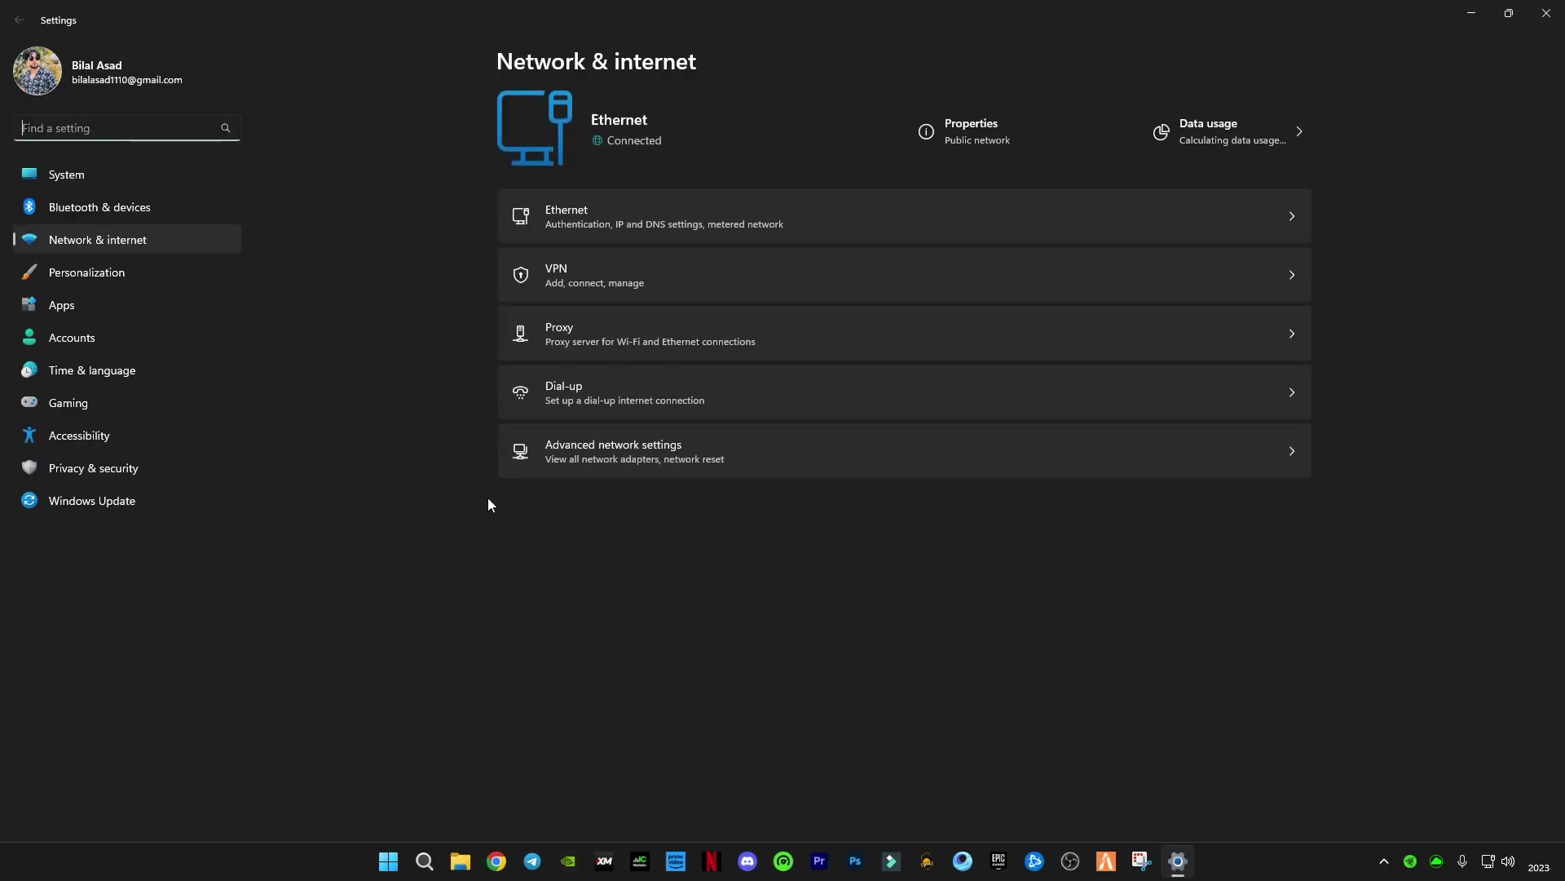
click(567, 449)
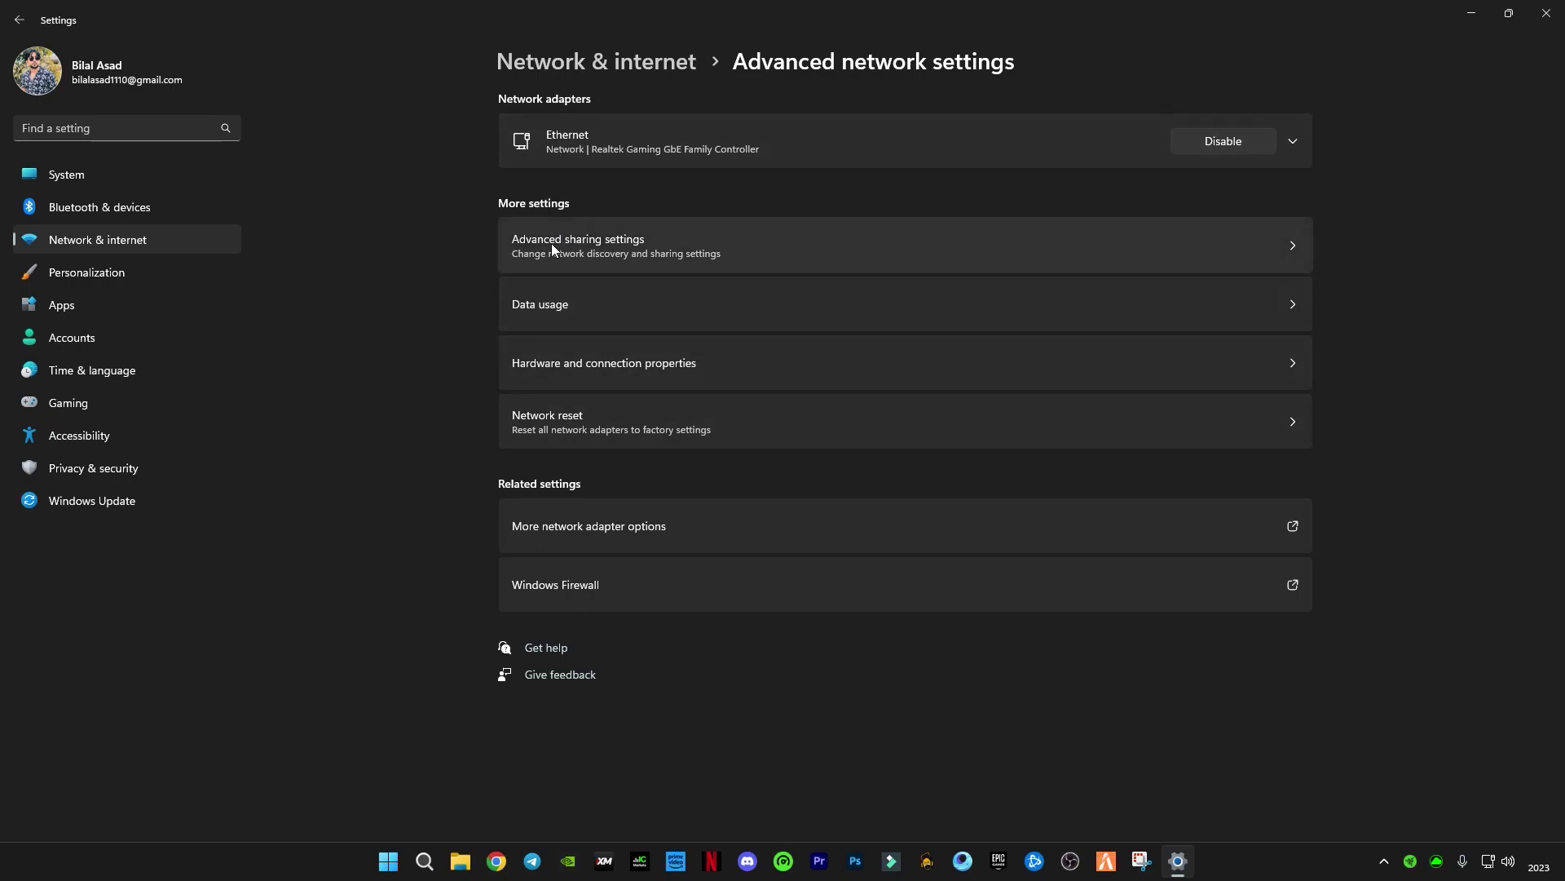
click(610, 240)
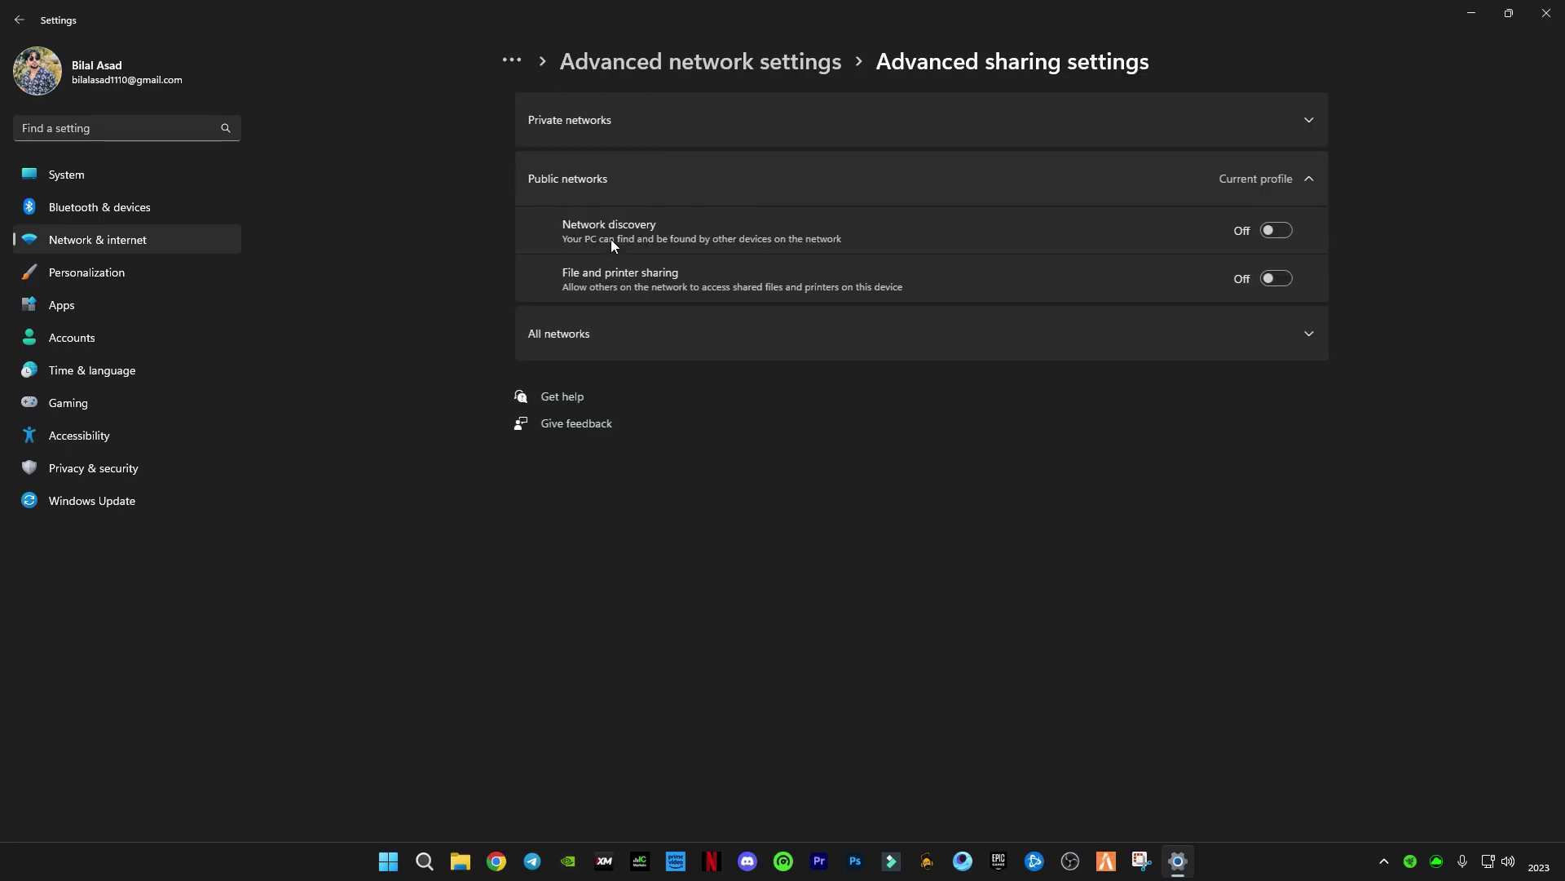
key(alt+Left)
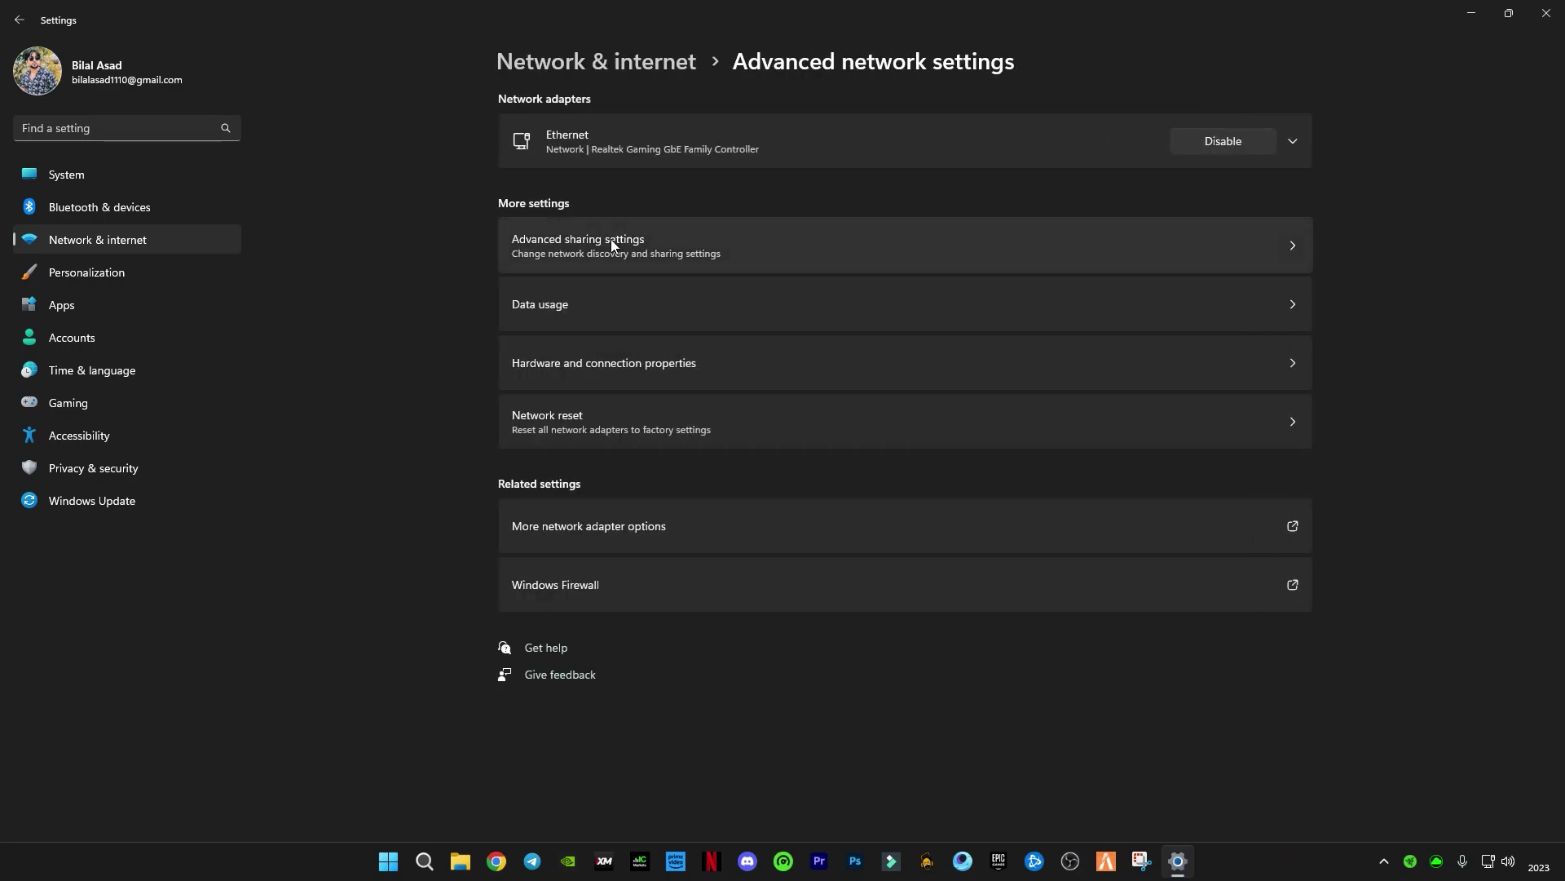
Step: Open the Ethernet adapter's Properties and select Internet Protocol Version 4 (TCP/IPv4)
click(577, 530)
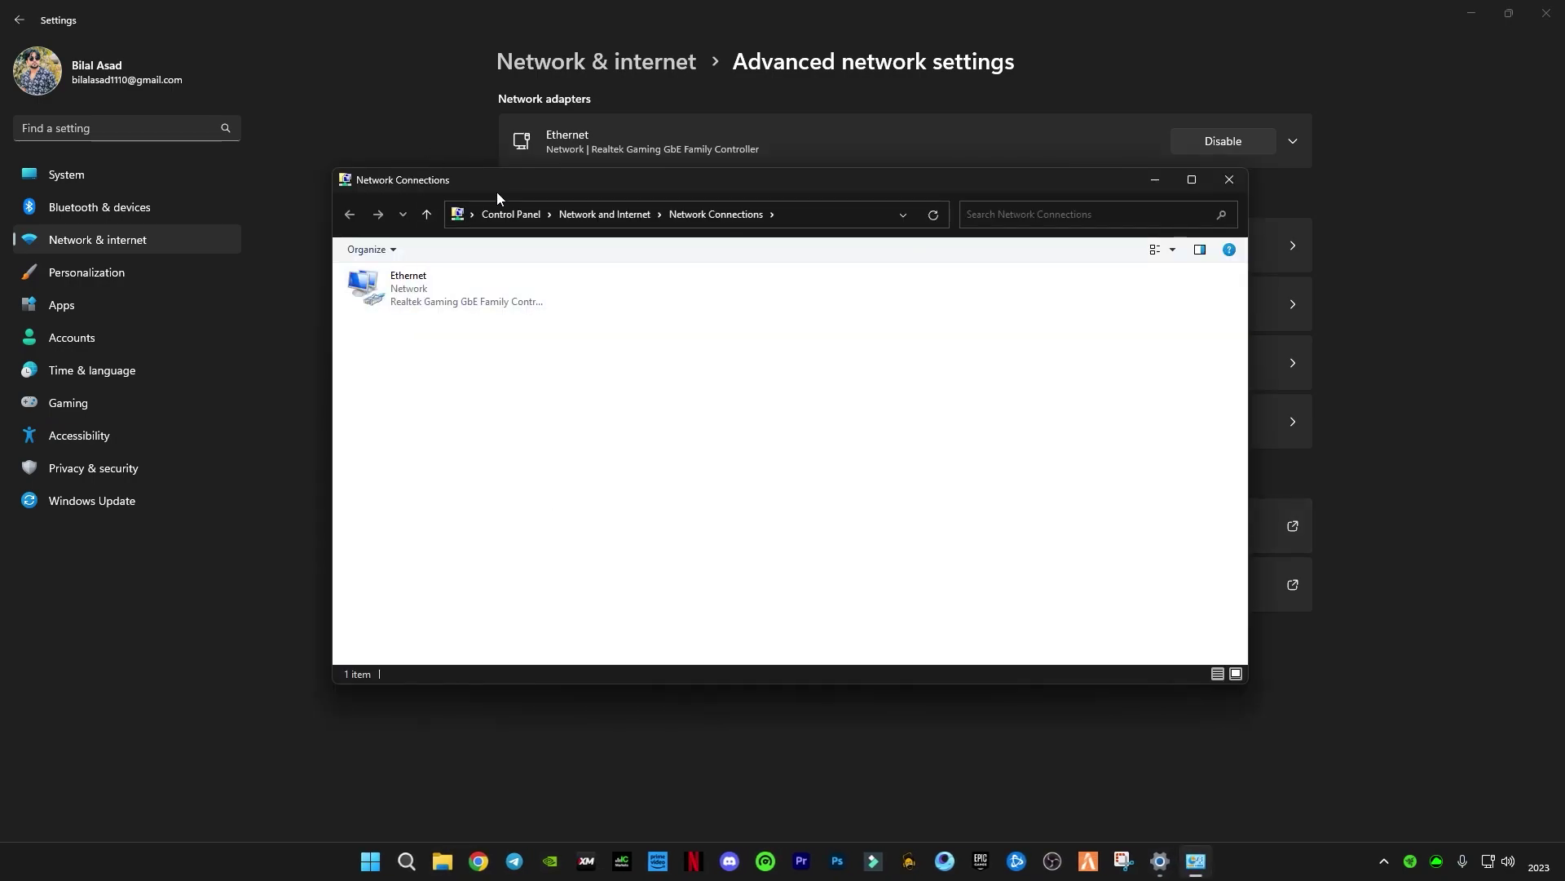
drag(506, 184, 662, 251)
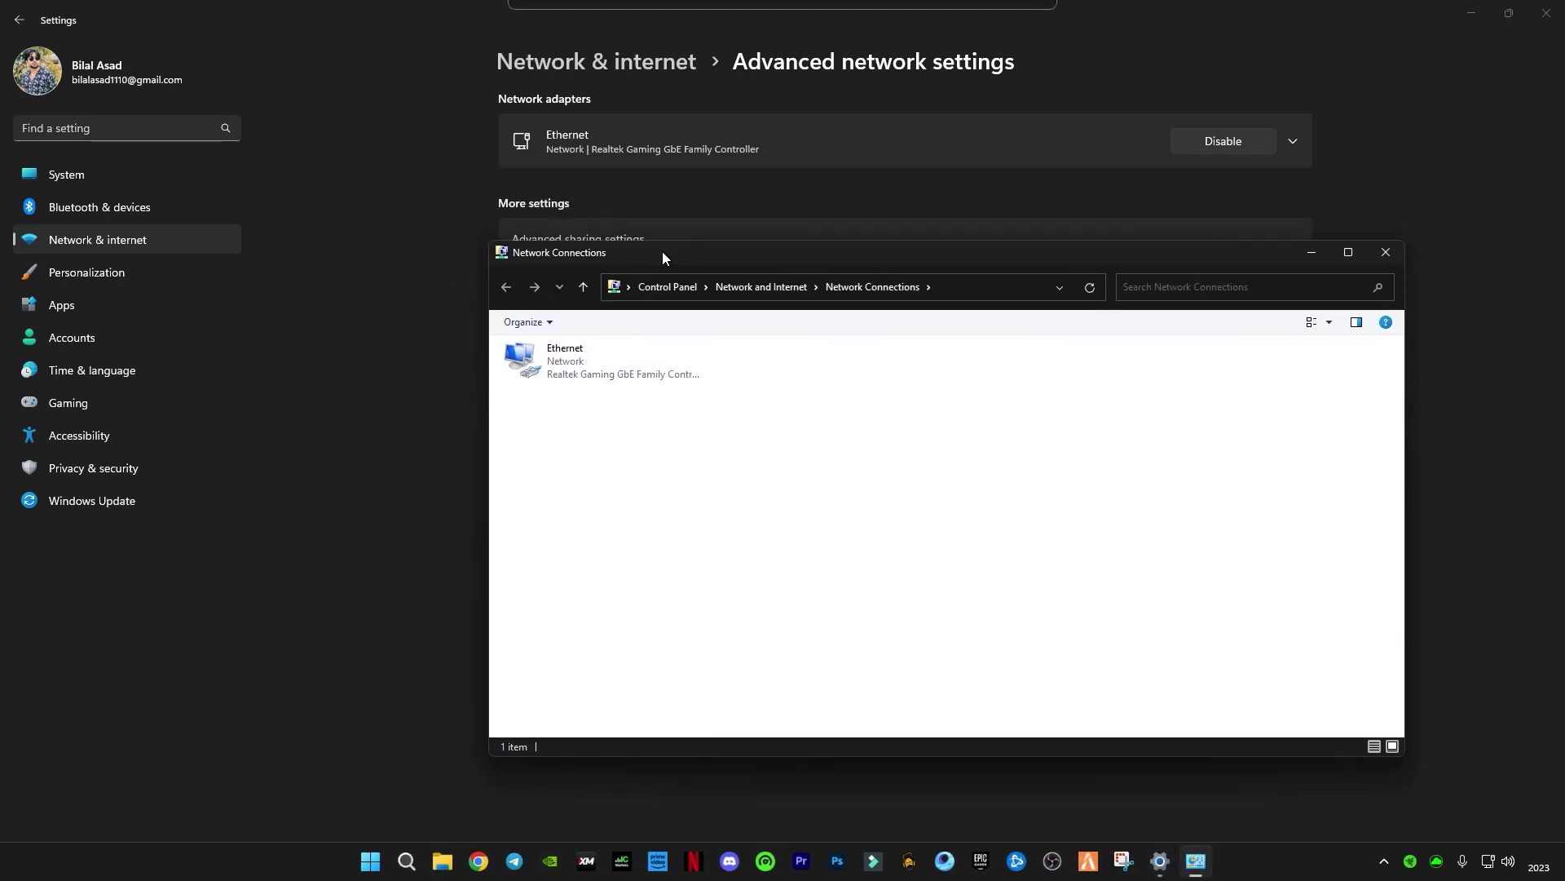
right_click(563, 369)
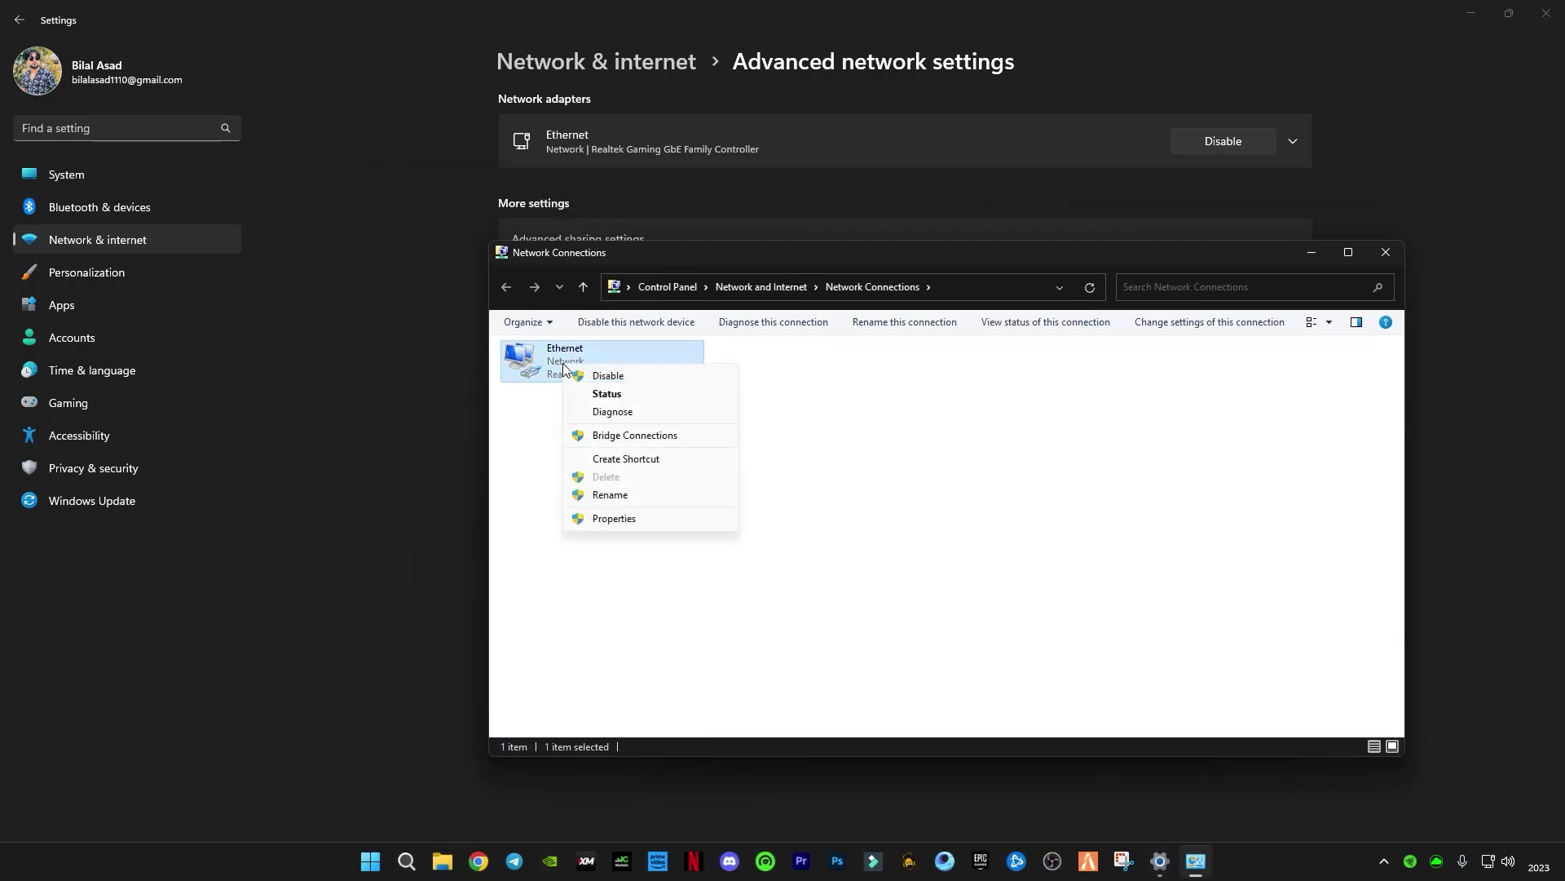
click(614, 520)
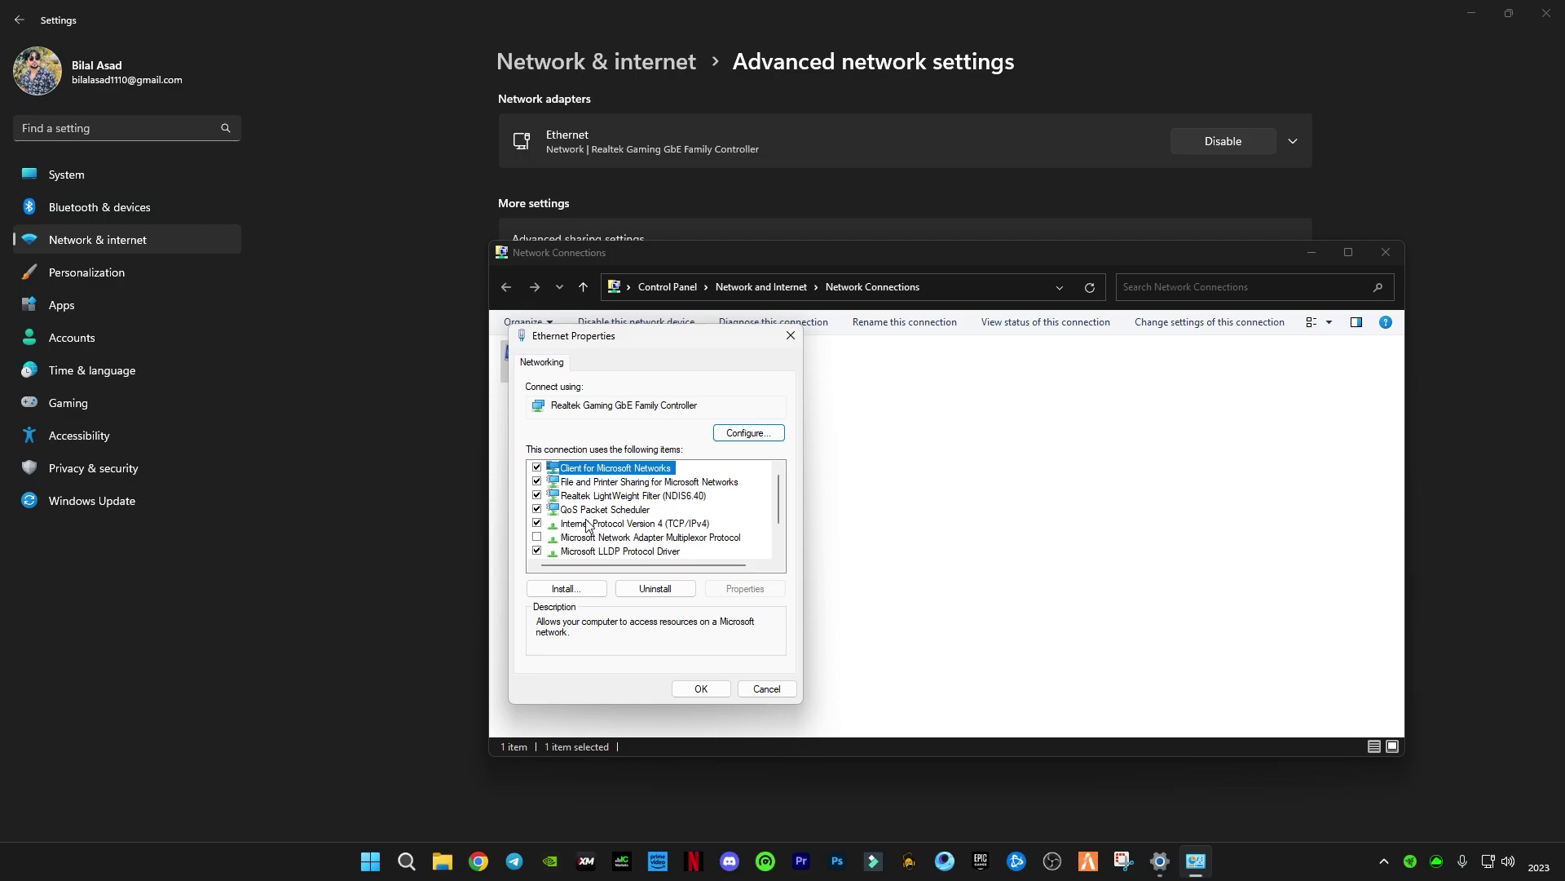
click(610, 526)
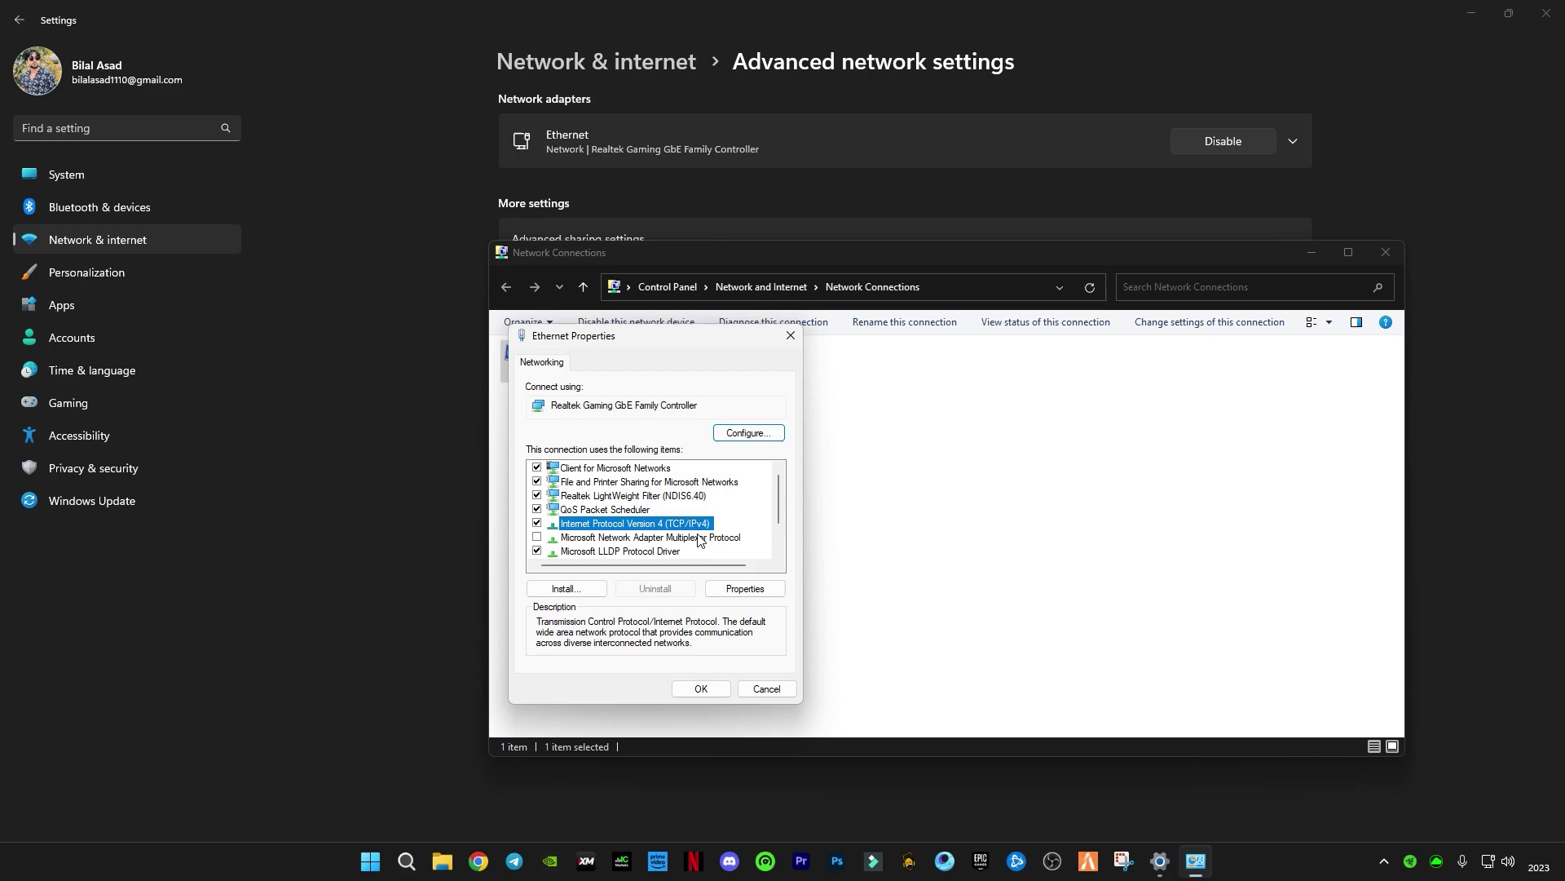
Step: Set the Ethernet IPv4 preferred DNS to 1.1.1.1 and alternate to 1.0.0.1, saving both dialogs
click(738, 590)
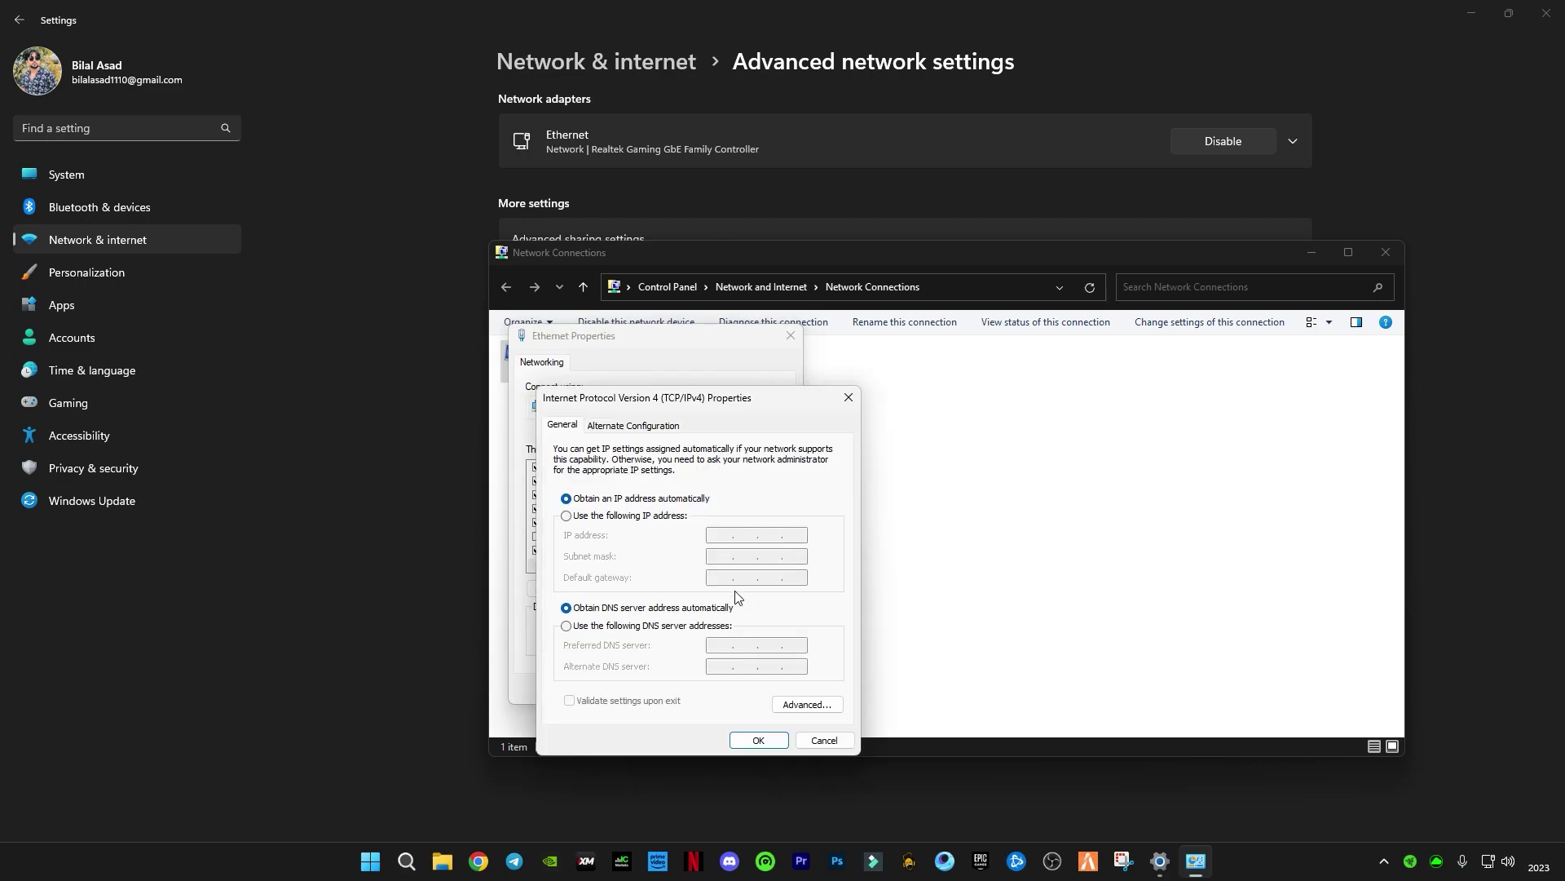
click(566, 626)
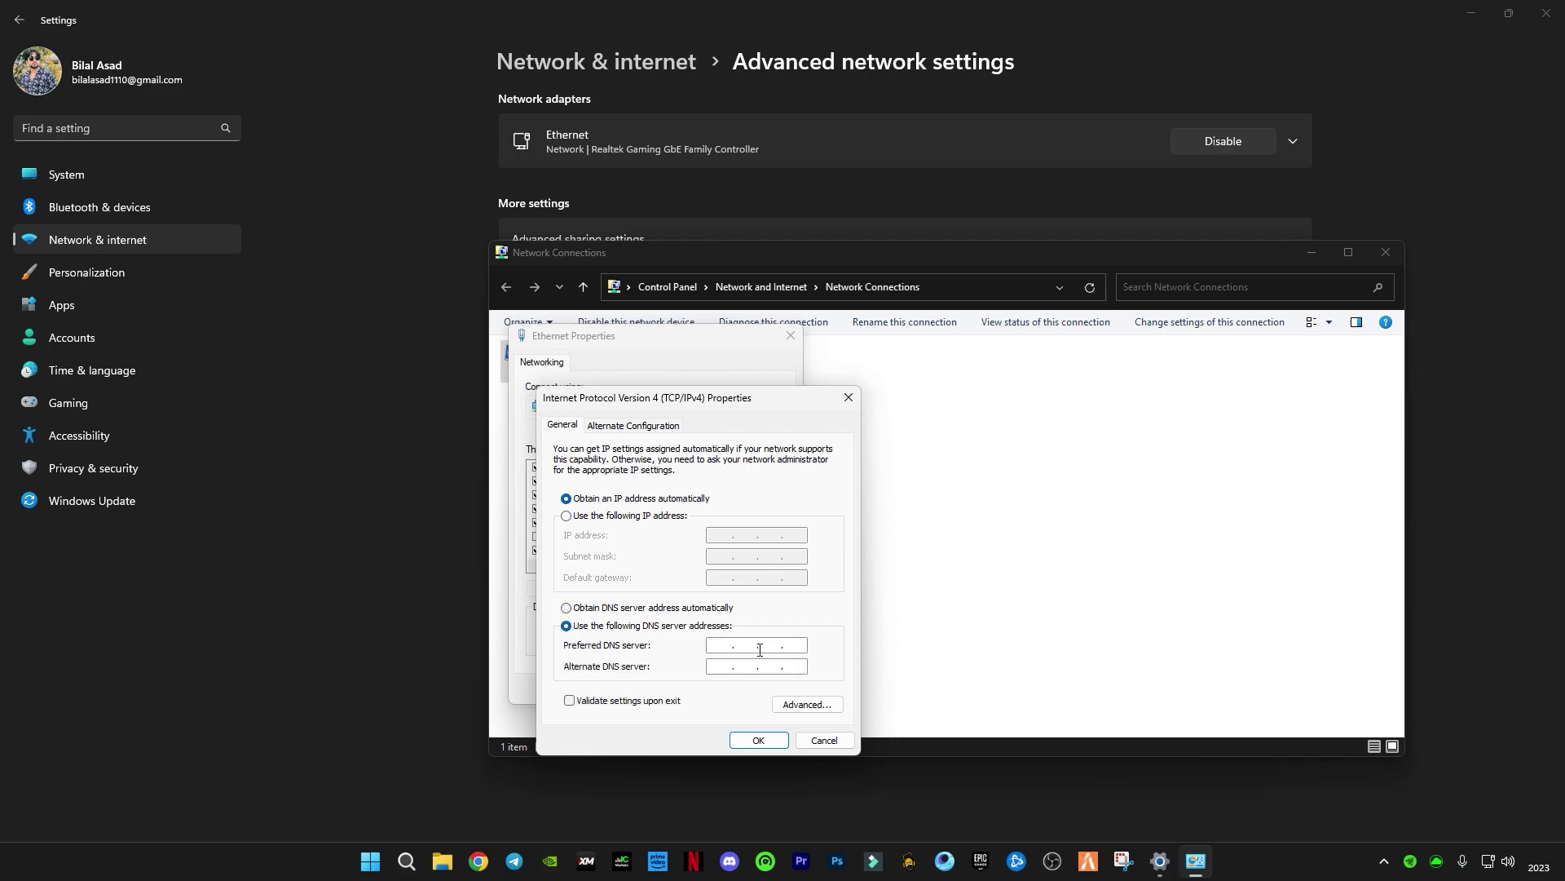
text(1.1.1.1)
click(723, 668)
text(1.0.0.1)
click(753, 740)
click(705, 690)
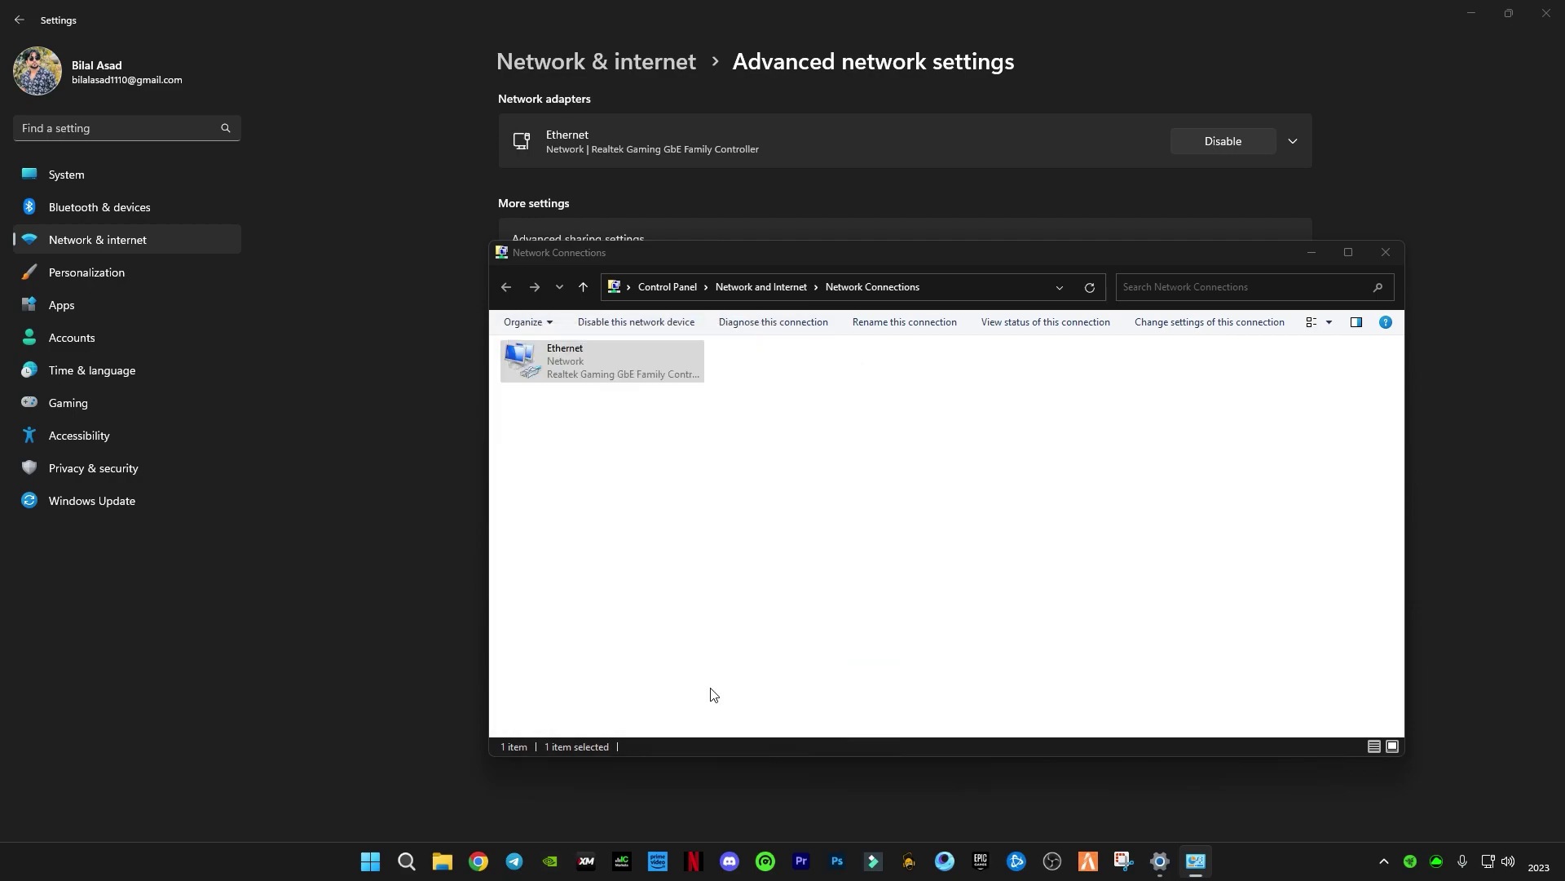
Step: Close the Network Connections and Settings windows and dismiss the hidden-icons flyout
click(1386, 252)
click(1547, 13)
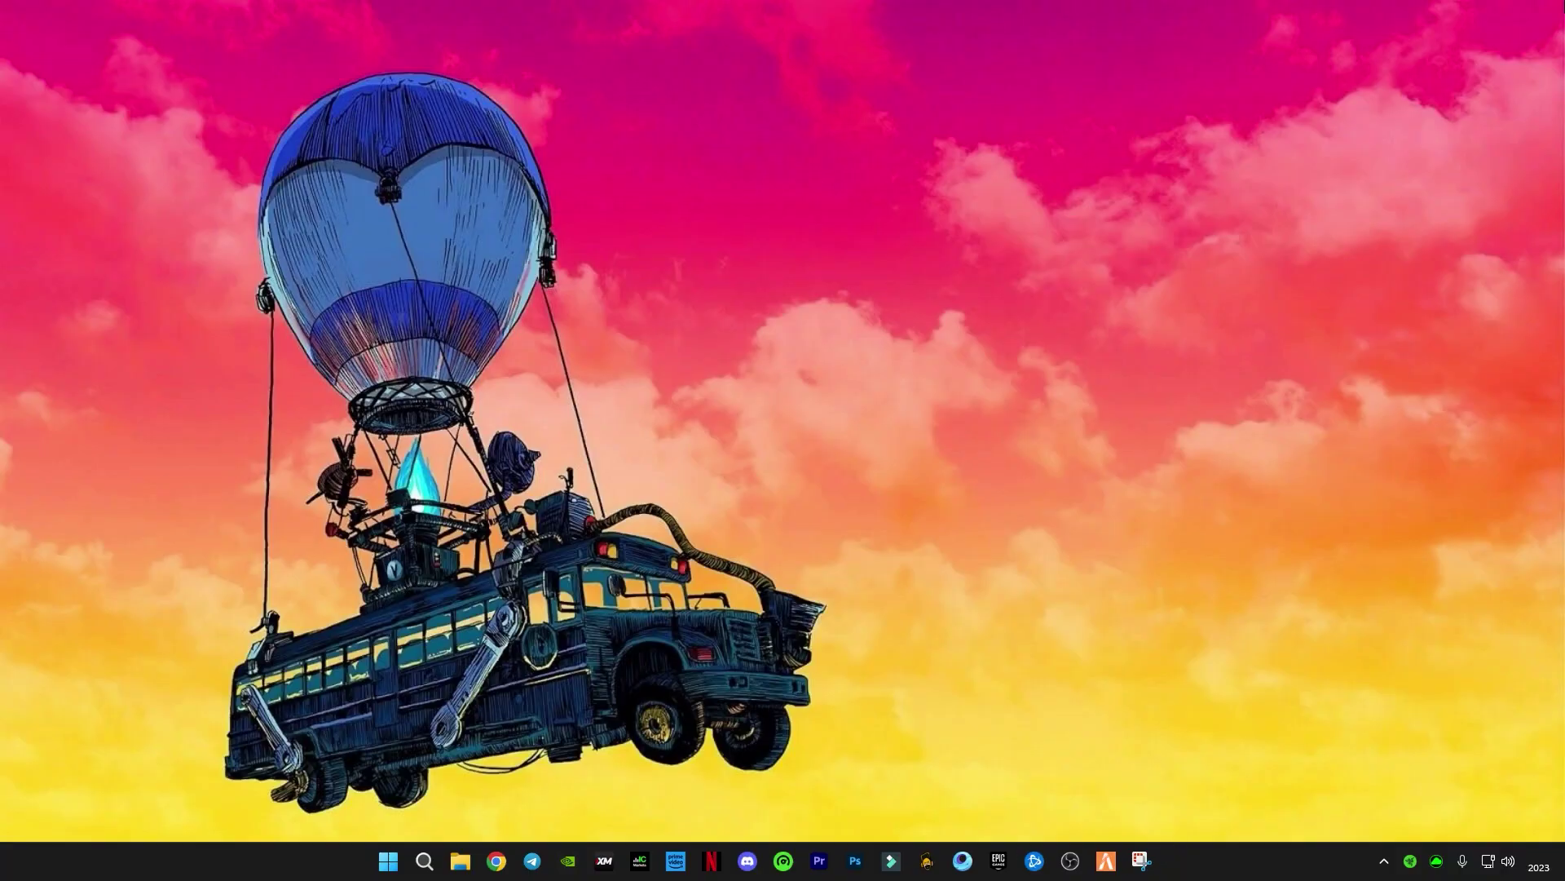
click(1384, 861)
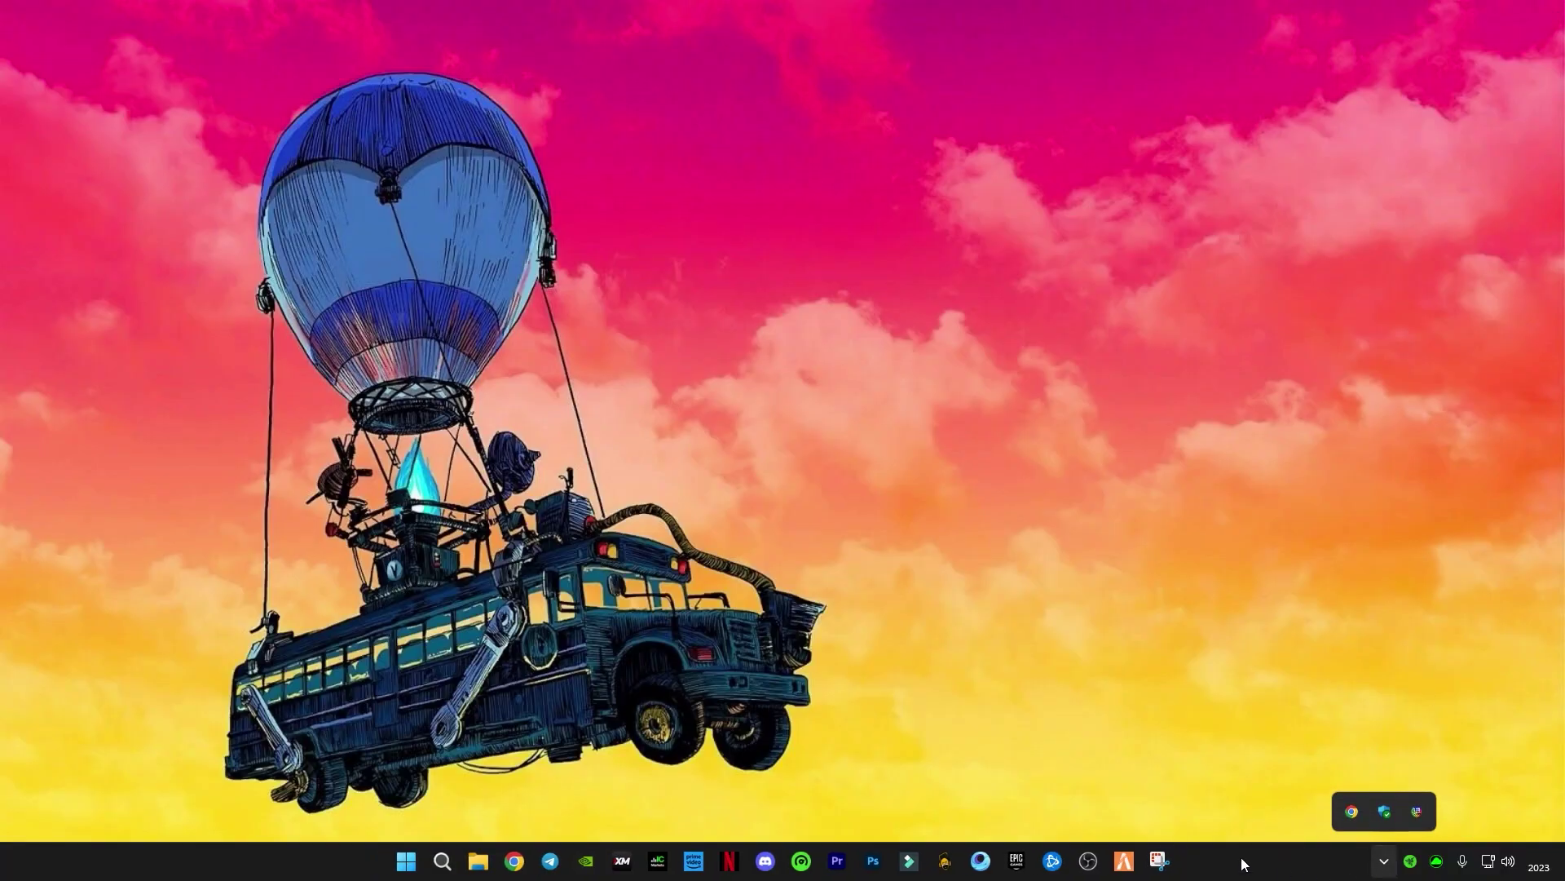
click(1108, 709)
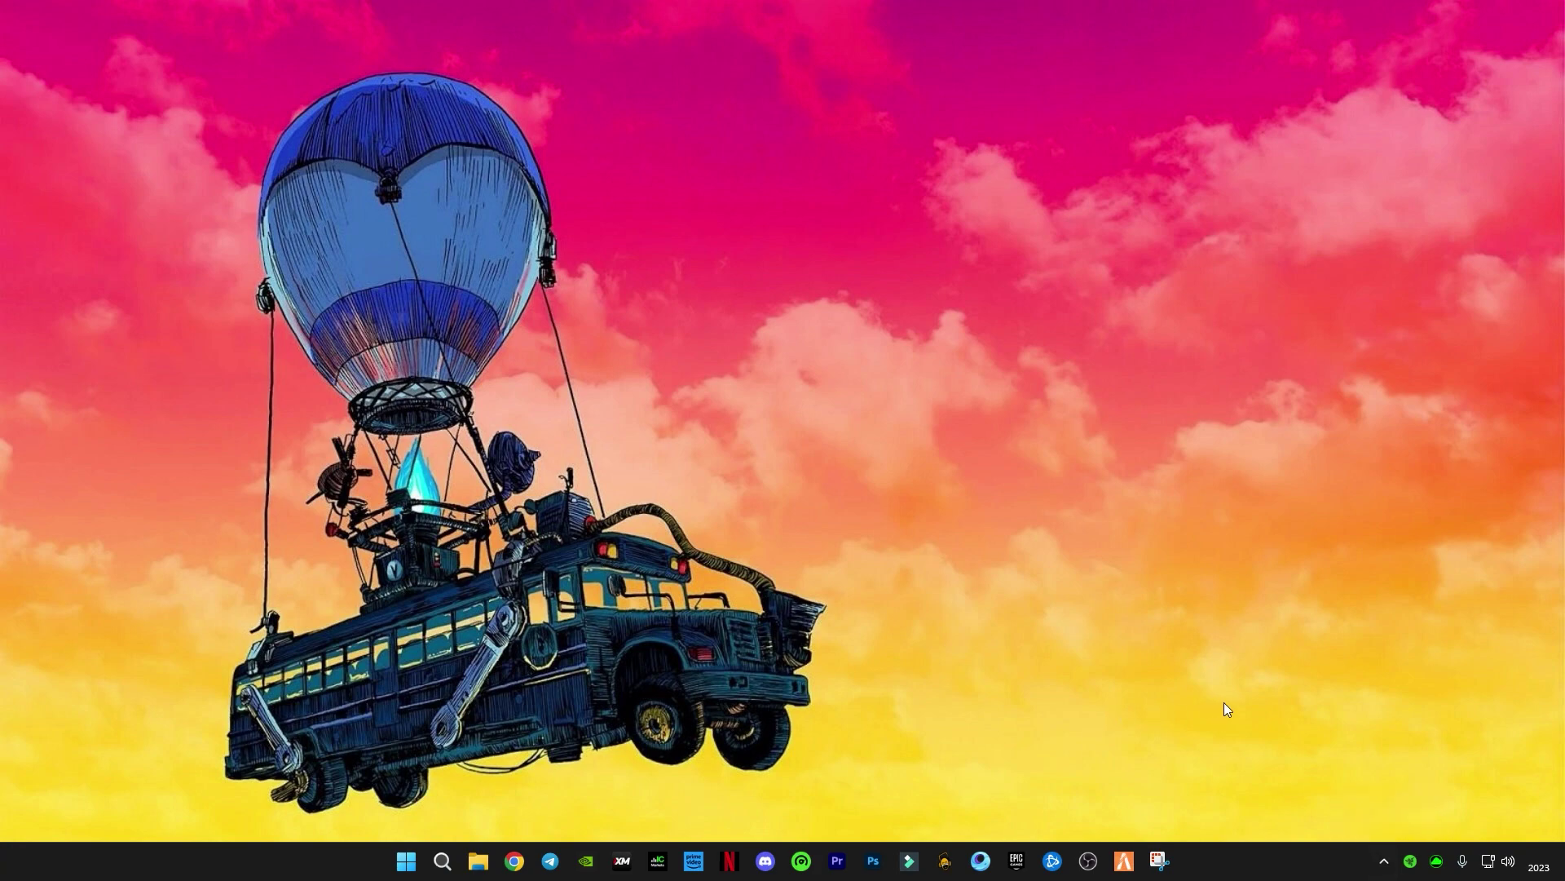